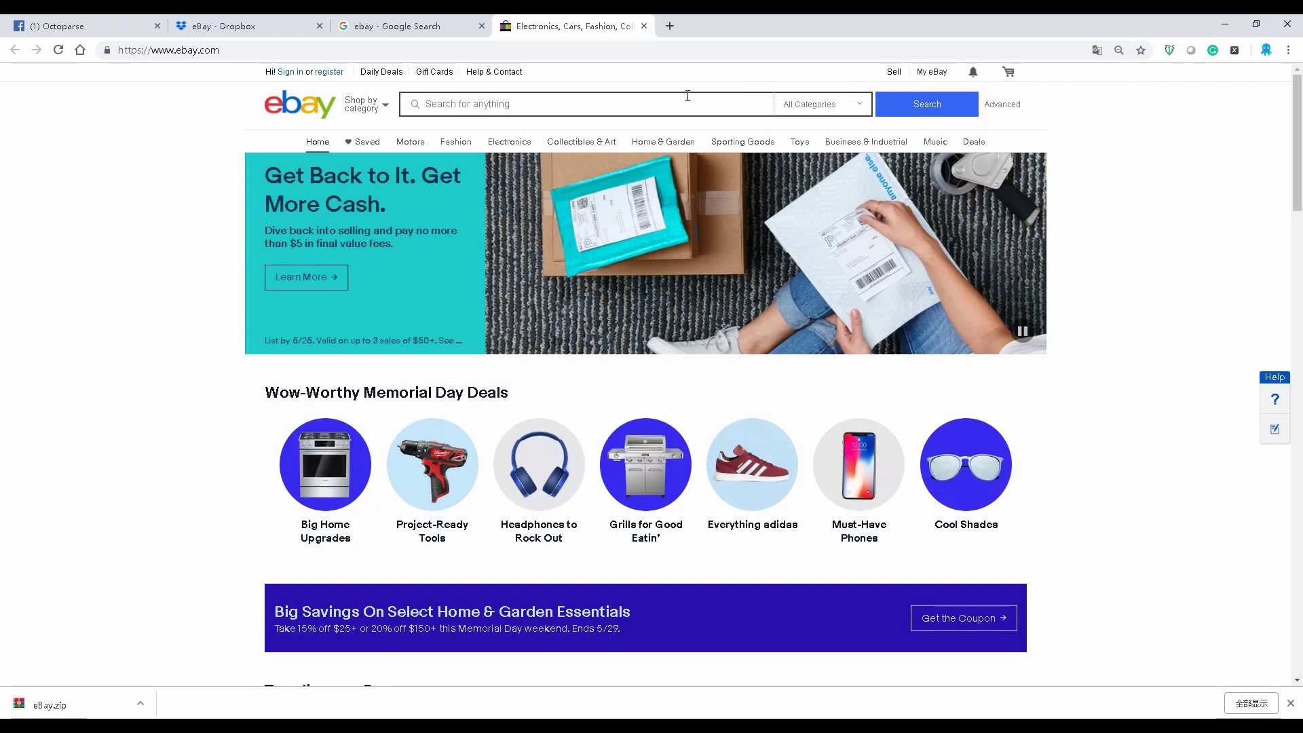
Search eBay for 'laptop' and select the results page URL in the address bar
click(688, 102)
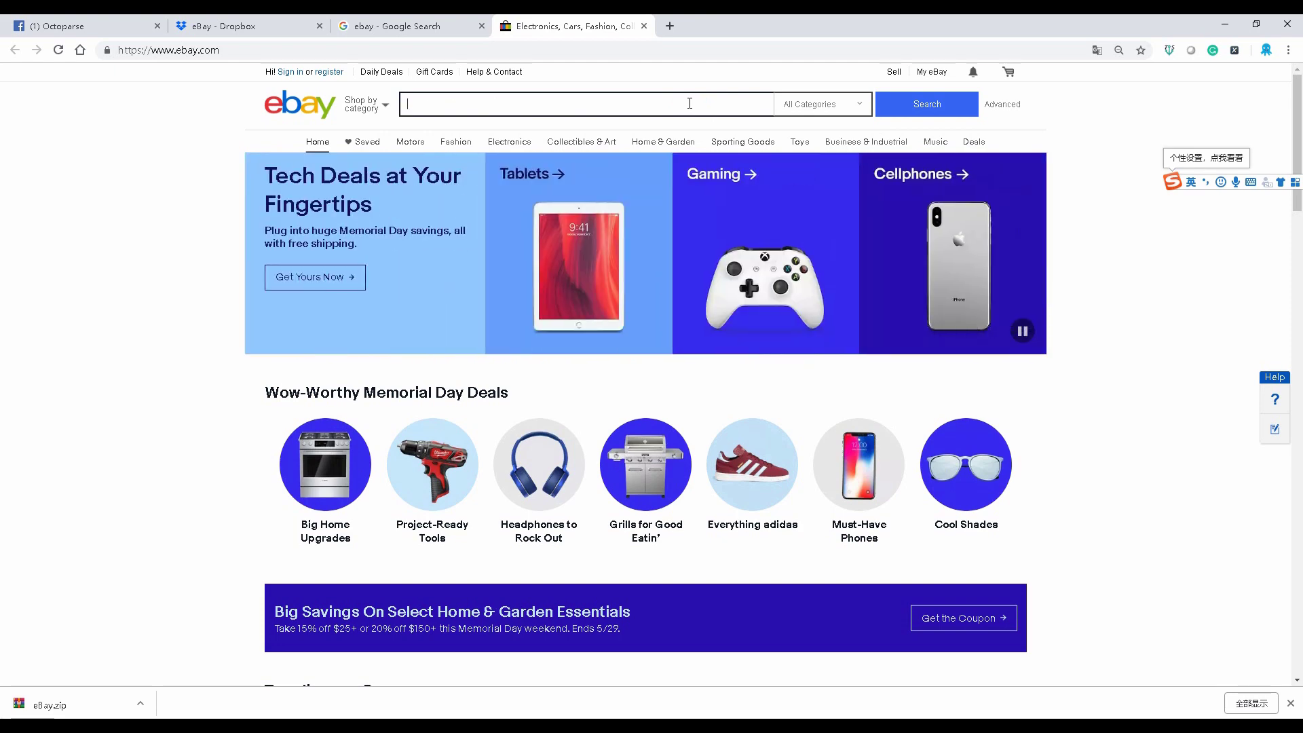
click(238, 50)
click(430, 98)
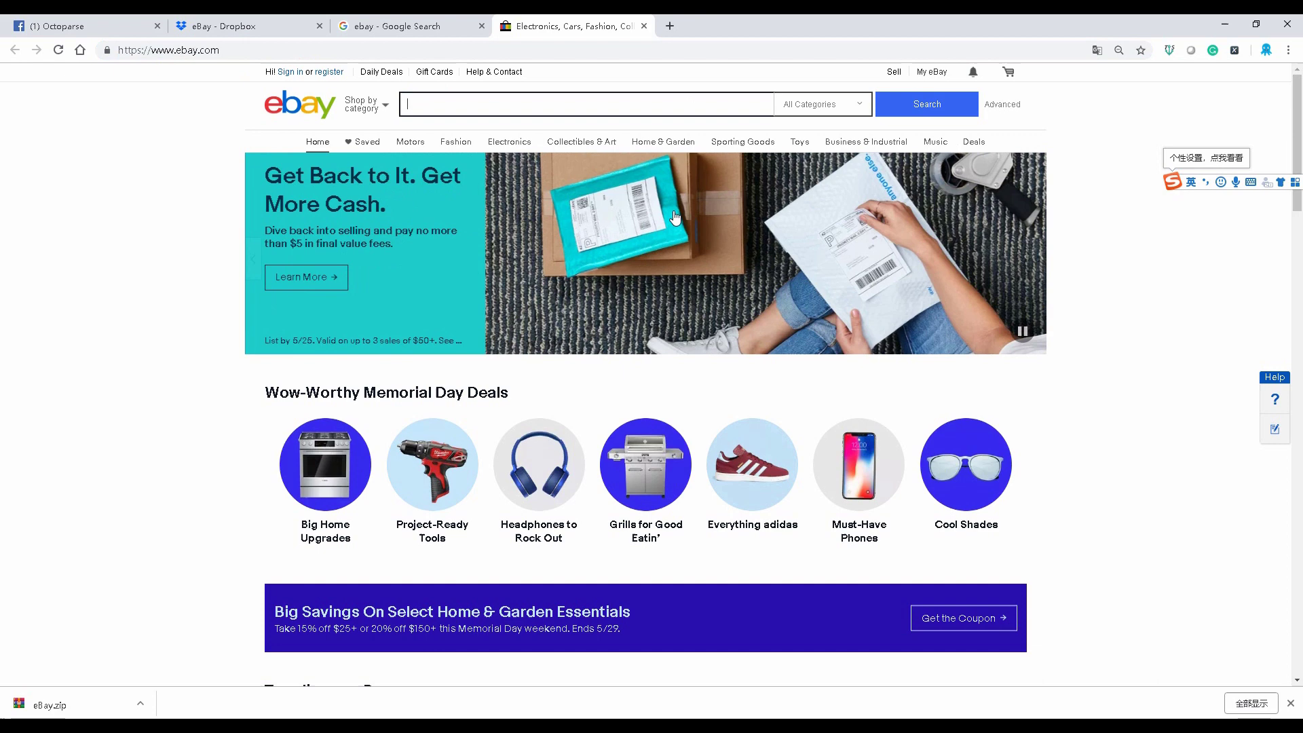
text(laptop)
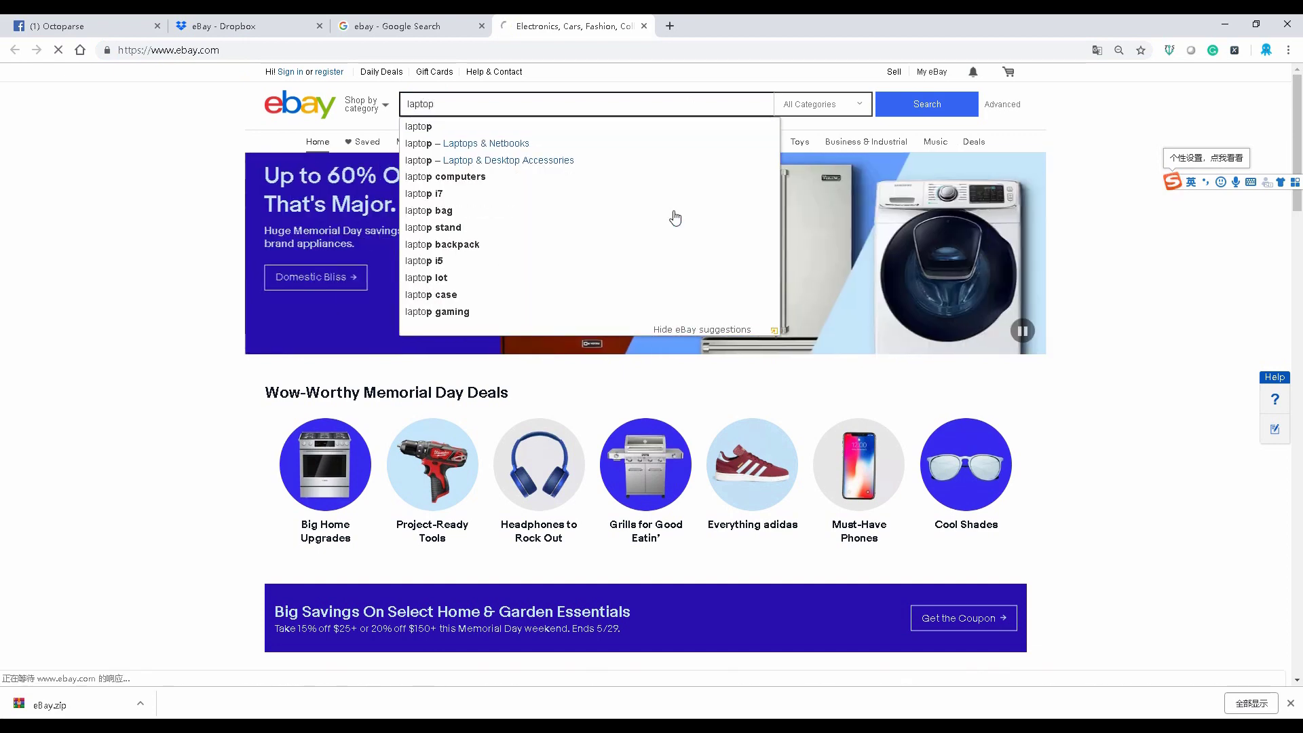
key(Return)
click(346, 49)
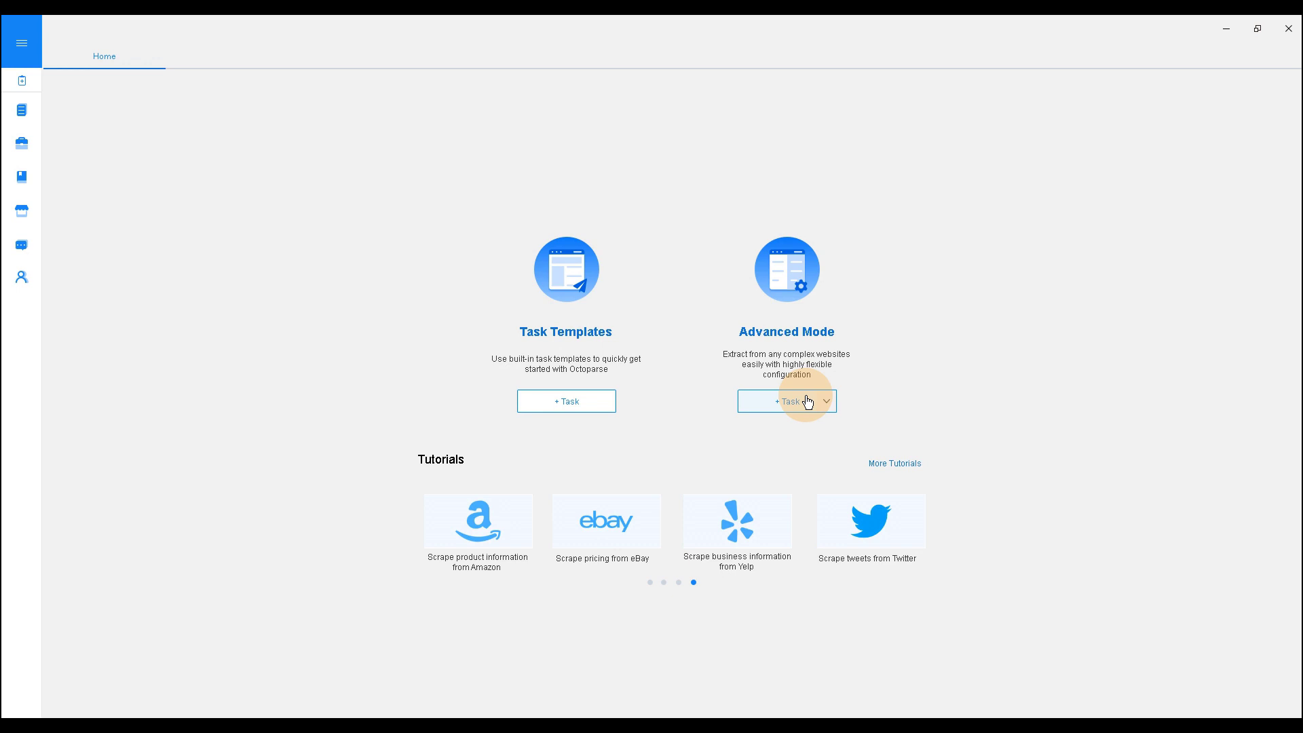
Create a new Advanced Mode task with the eBay laptop search URL as its website and save it
click(807, 401)
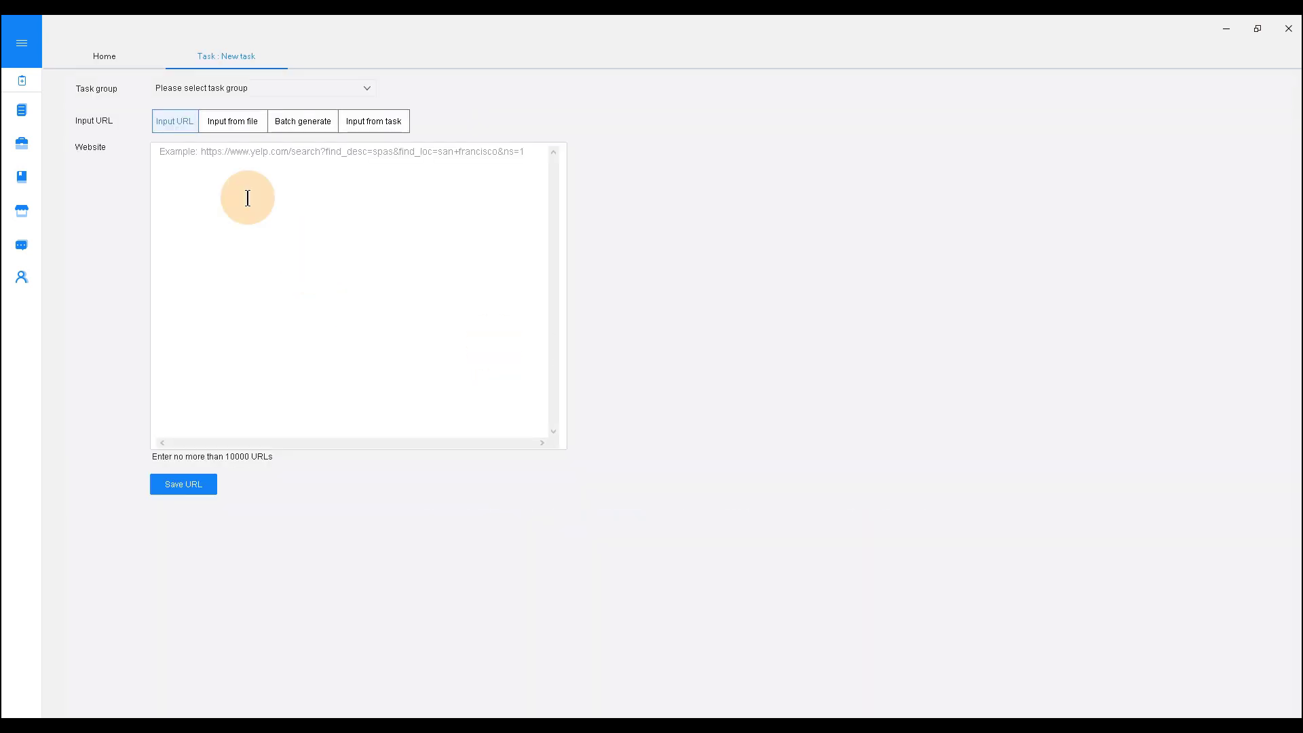
click(299, 175)
text(https://www.ebay.com/sch/i.html?_from=R40&_trksid=m570.l1313&_nkw=laptop&_sacat=0)
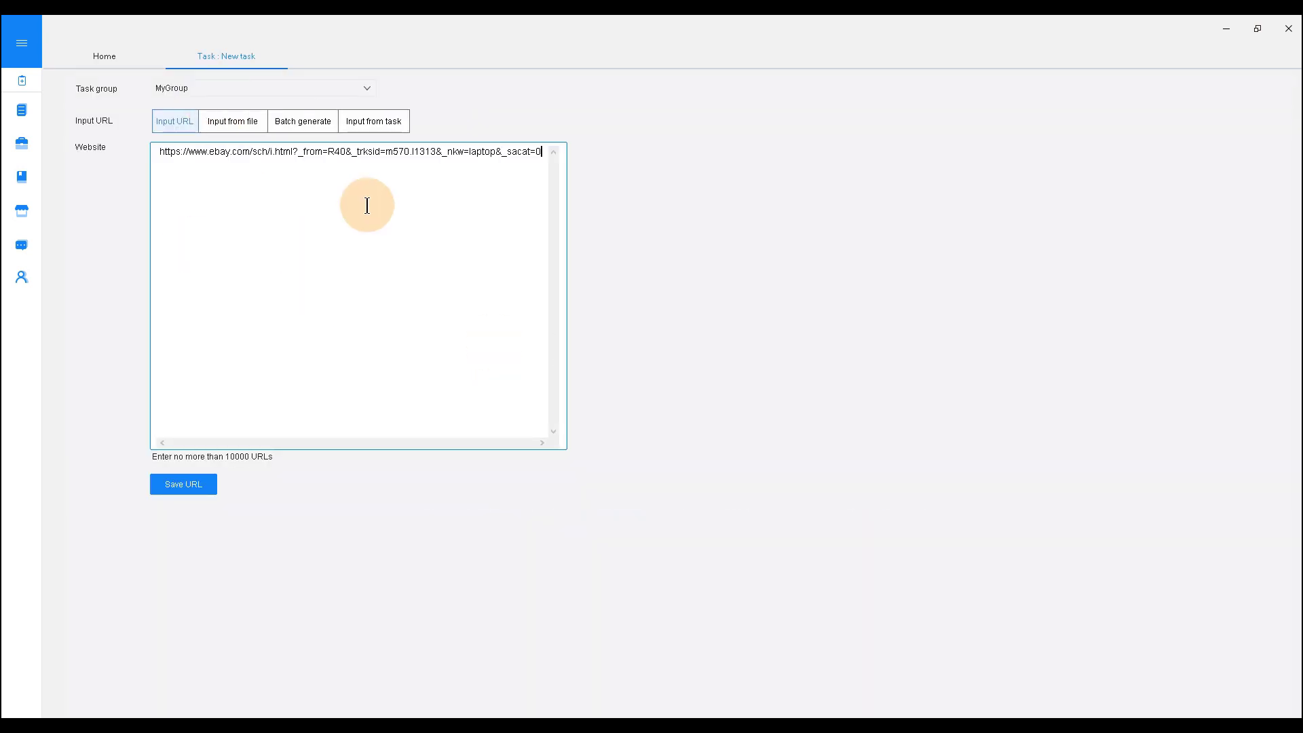
click(198, 486)
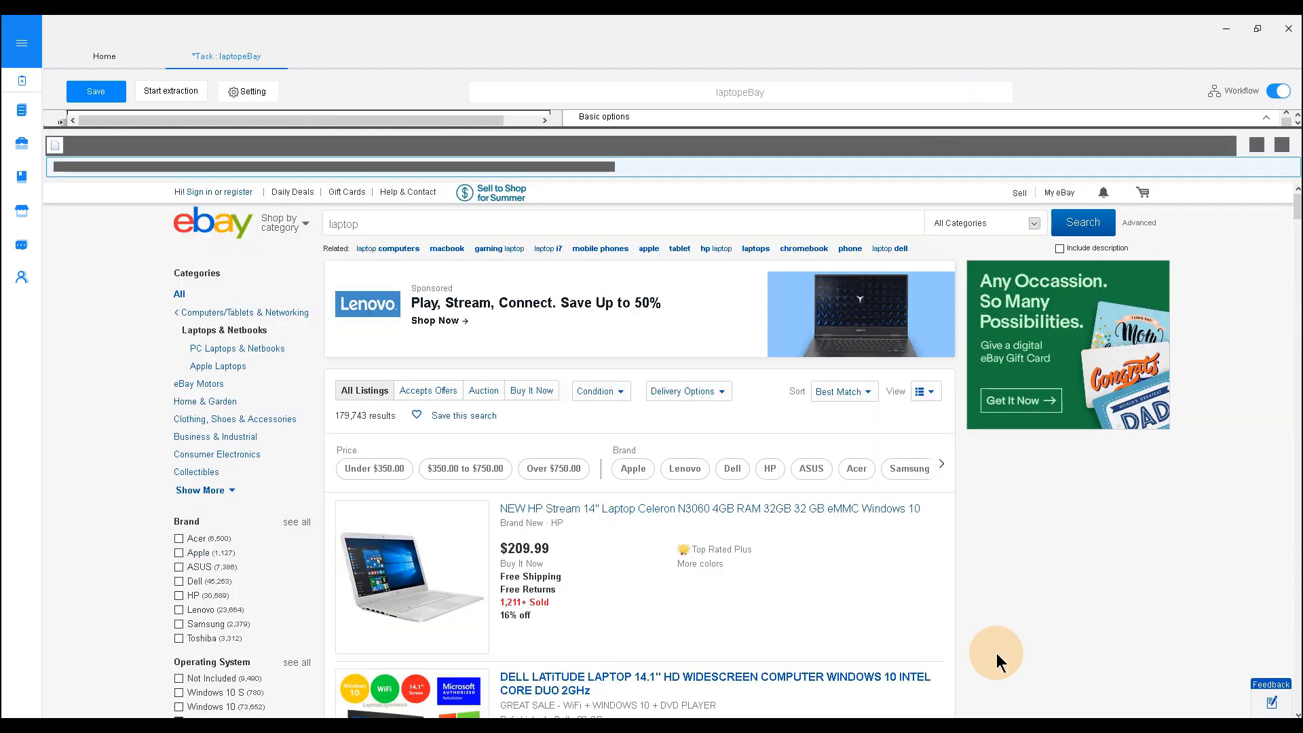
Scroll through the eBay laptop results down to the page-number links
scroll(633, 545, down, 15)
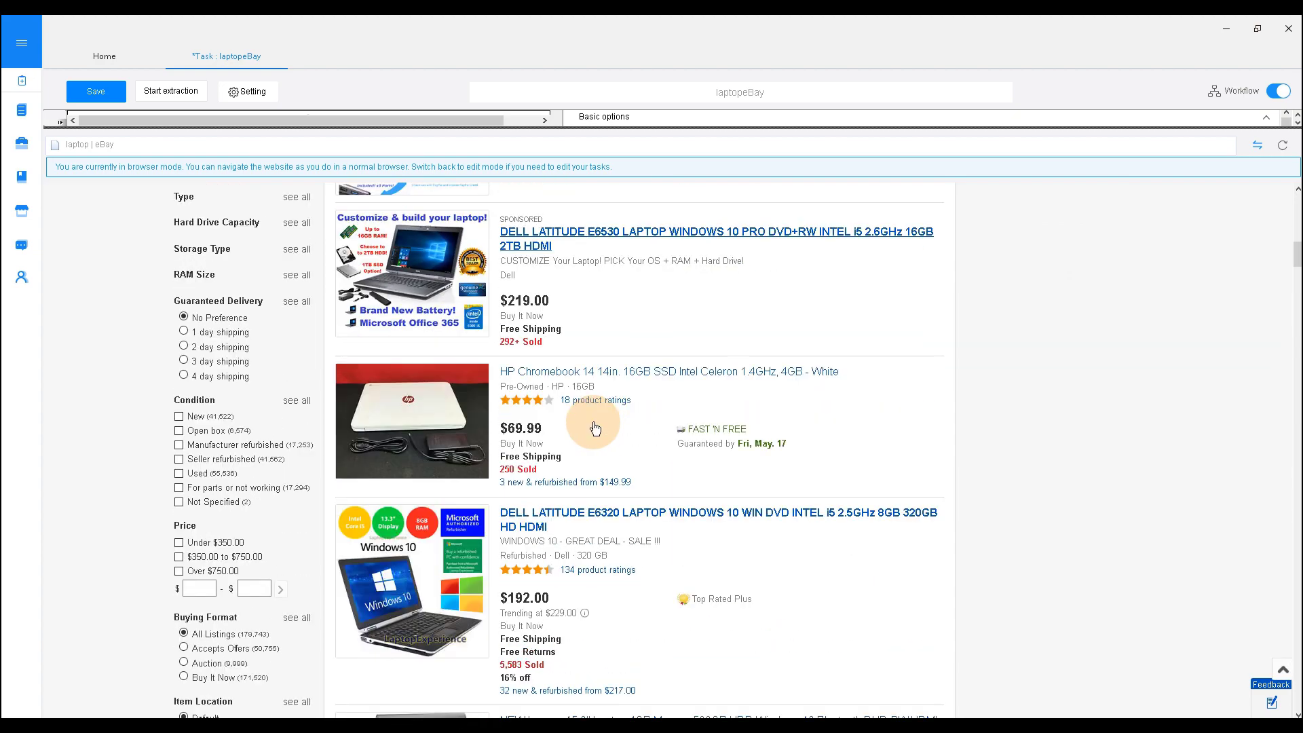
scroll(593, 422, down, 15)
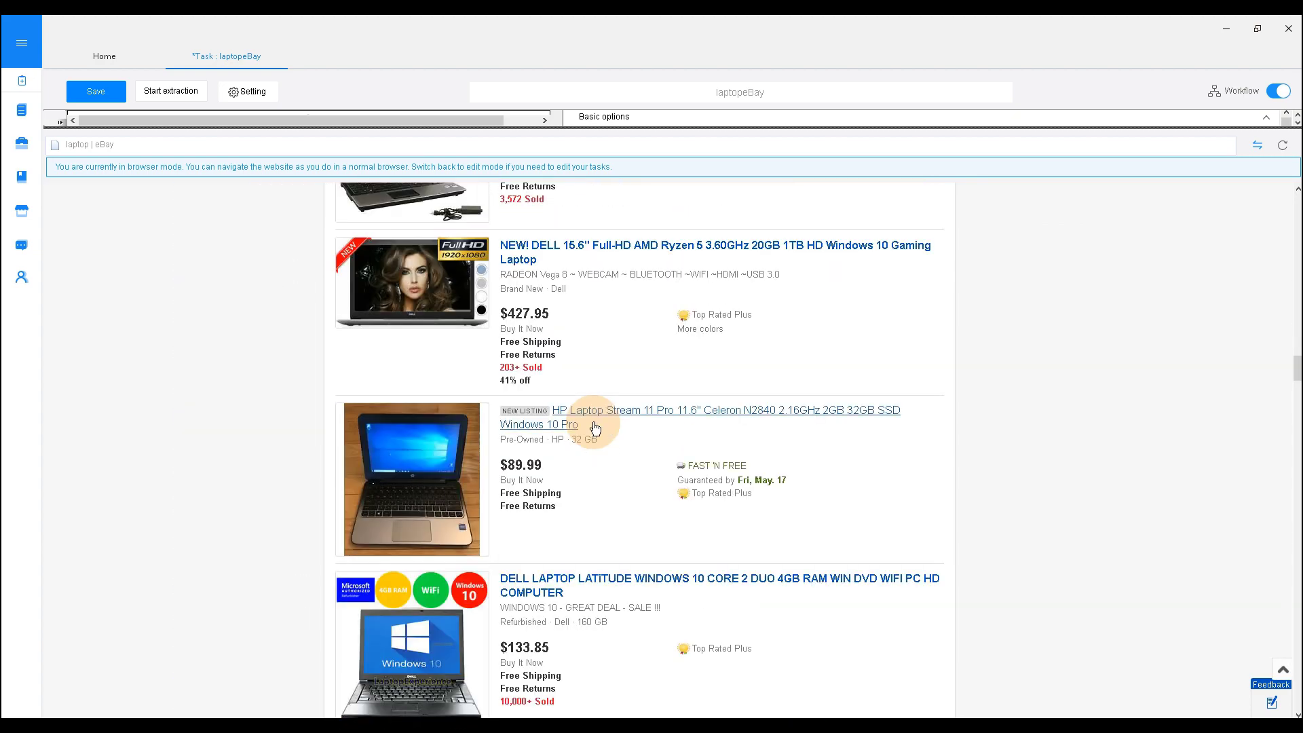
scroll(593, 428, down, 15)
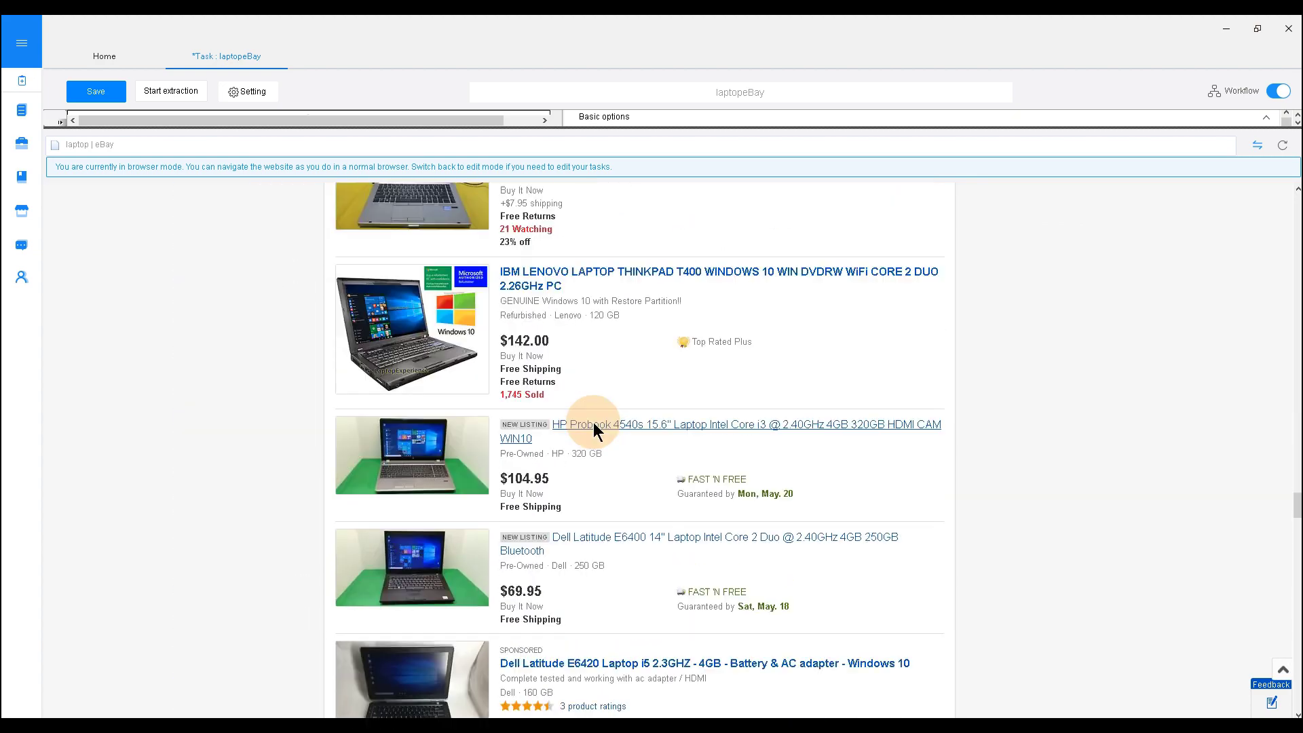
scroll(594, 428, down, 15)
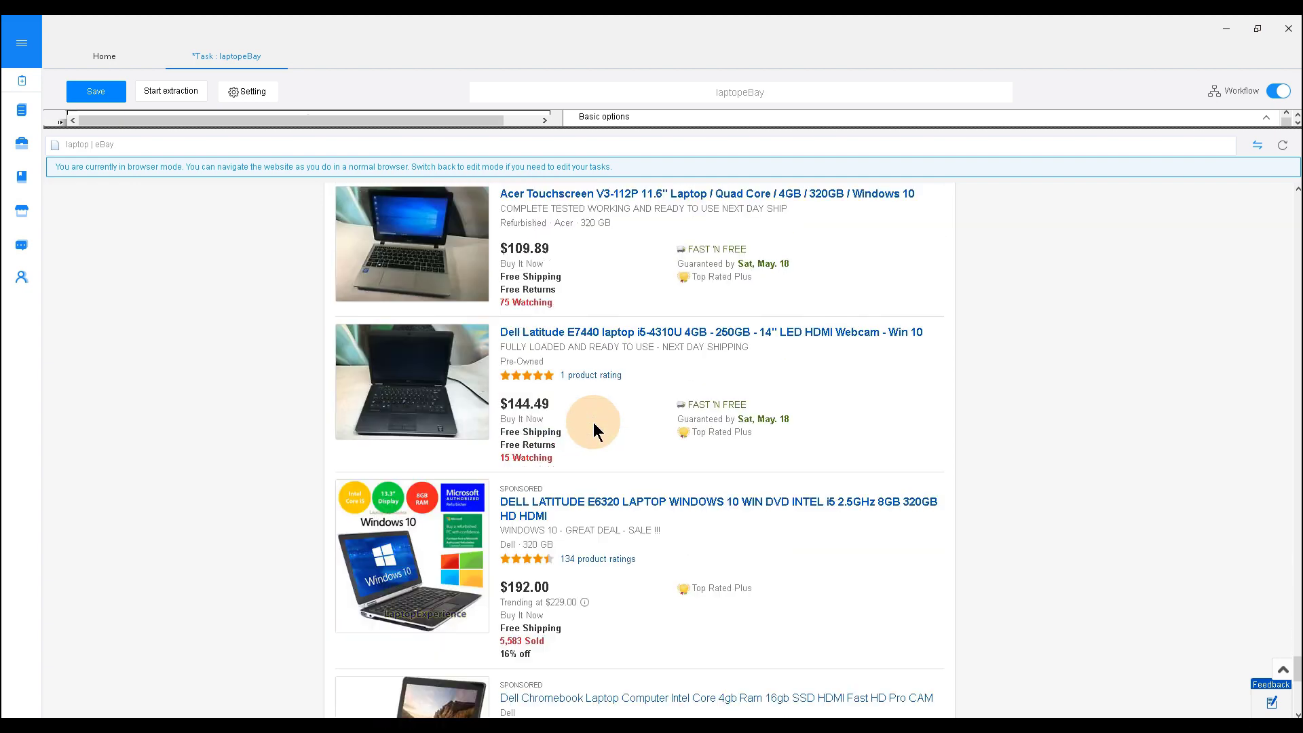
scroll(594, 423, up, 1)
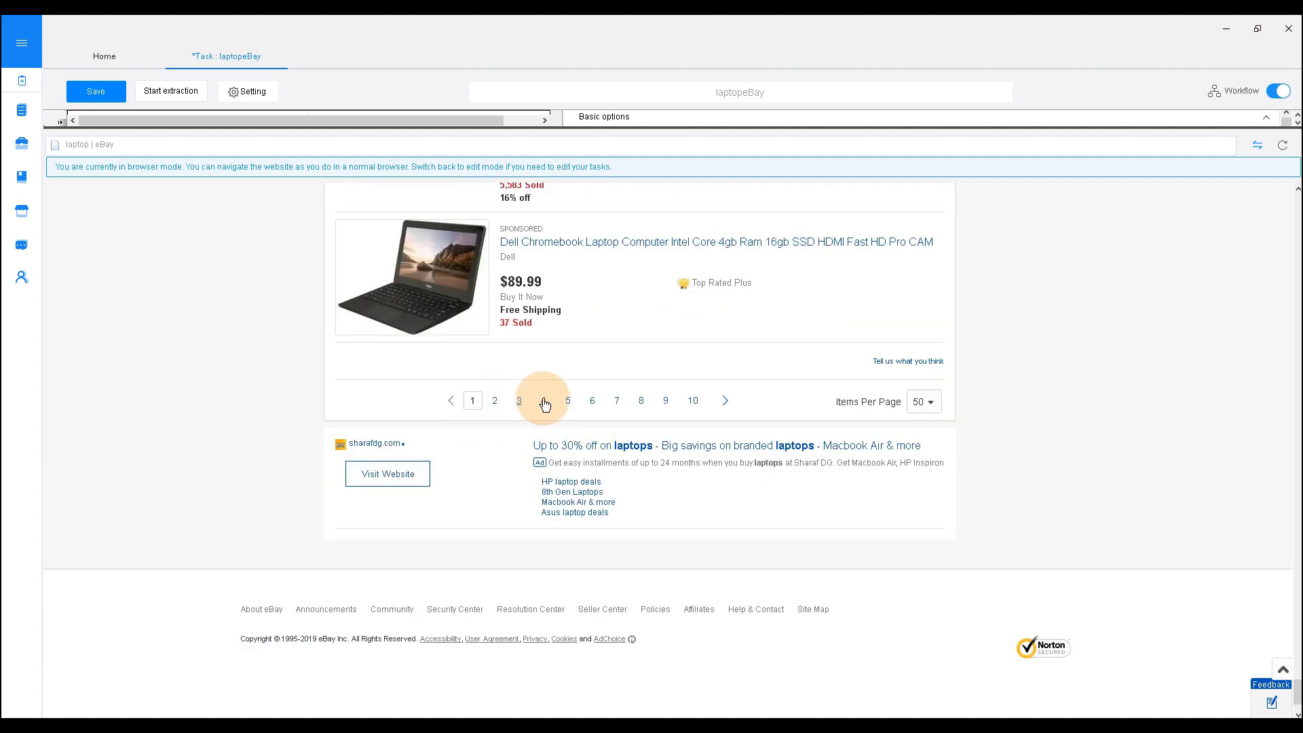
Select eBay's next-page arrow and set up a Pagination loop that repeatedly clicks it
click(693, 401)
drag(1035, 127, 1037, 406)
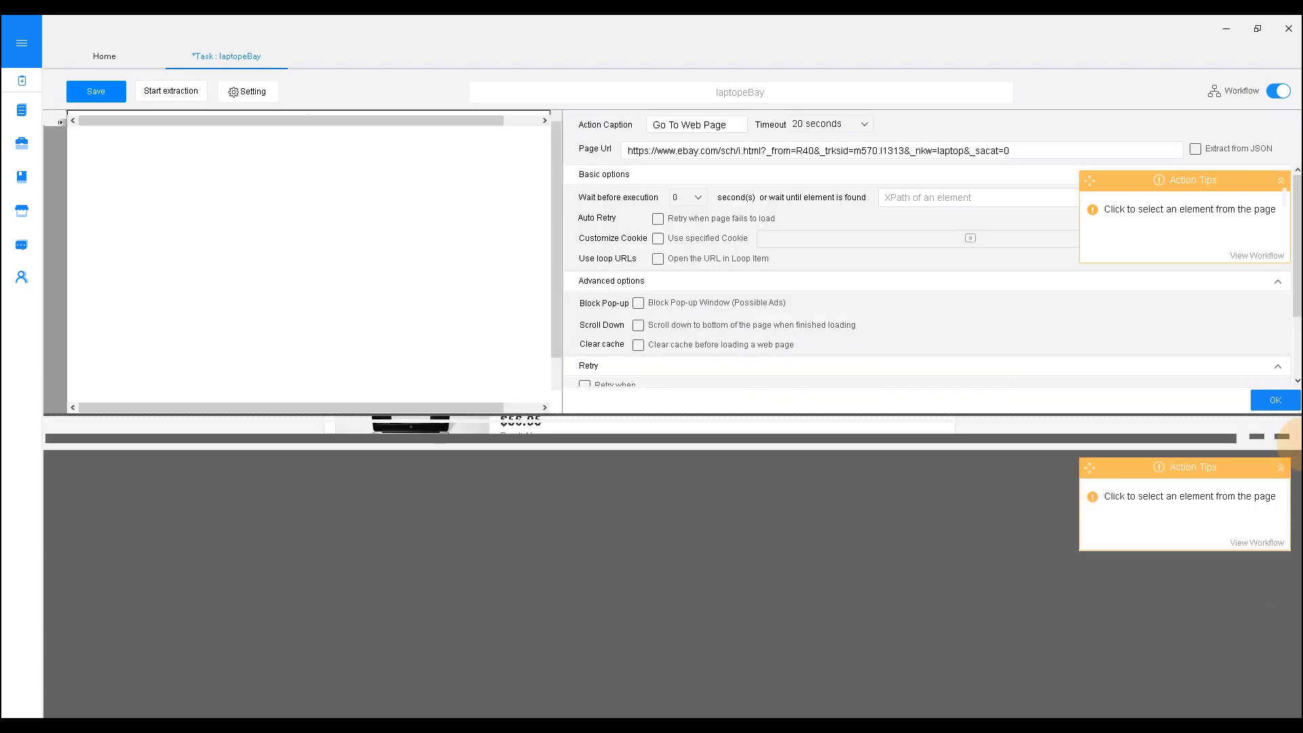
scroll(1297, 657, down, 15)
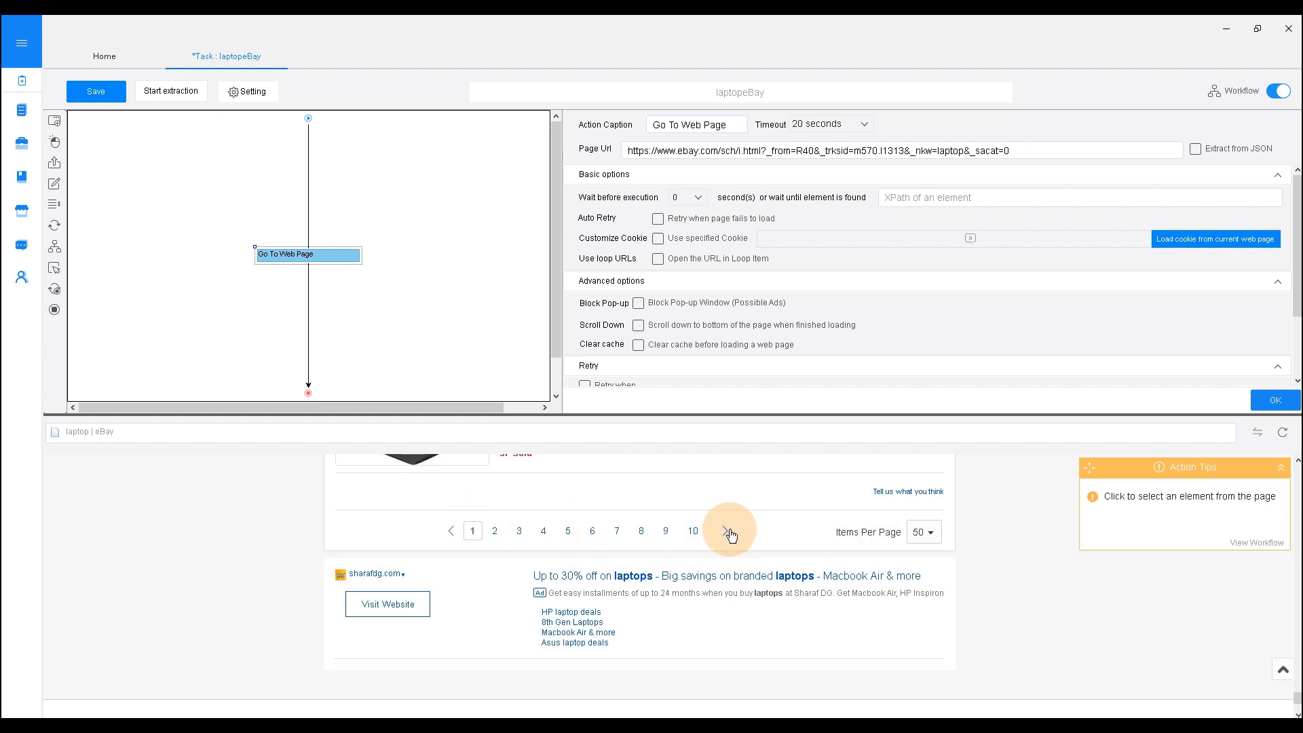
click(733, 533)
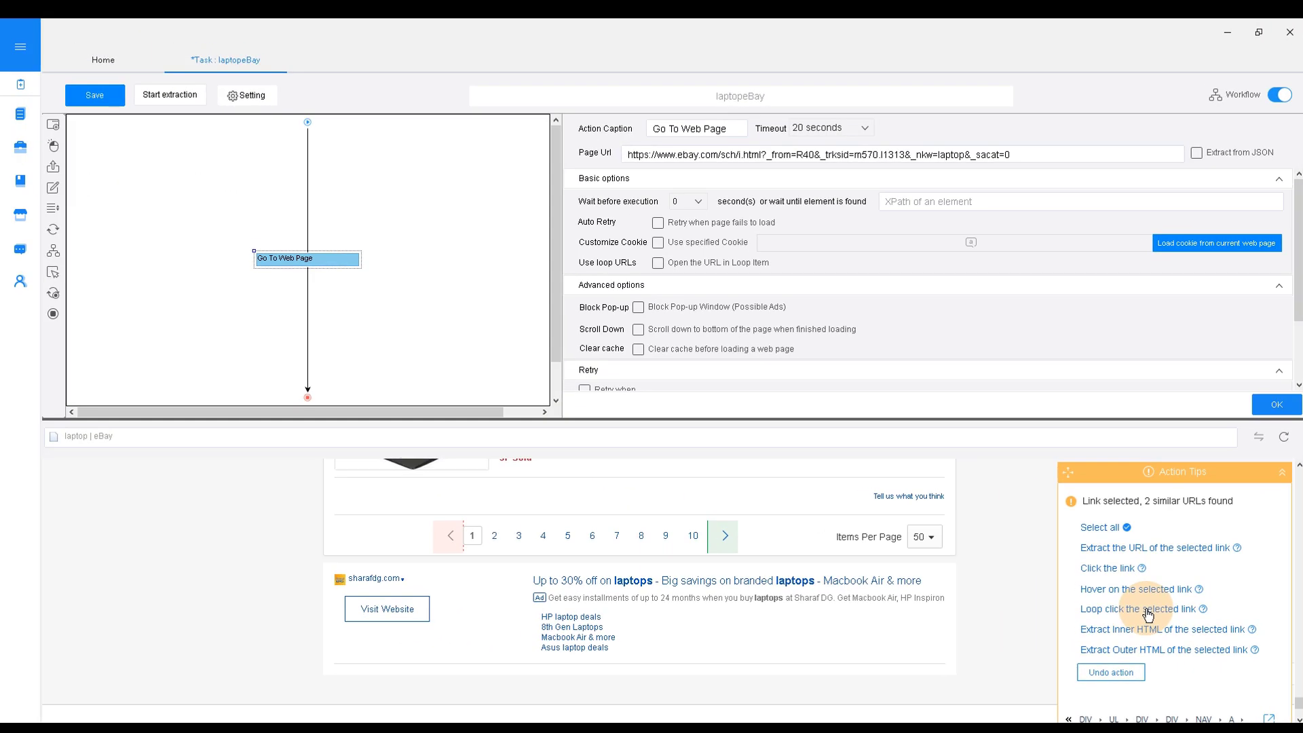
click(1146, 610)
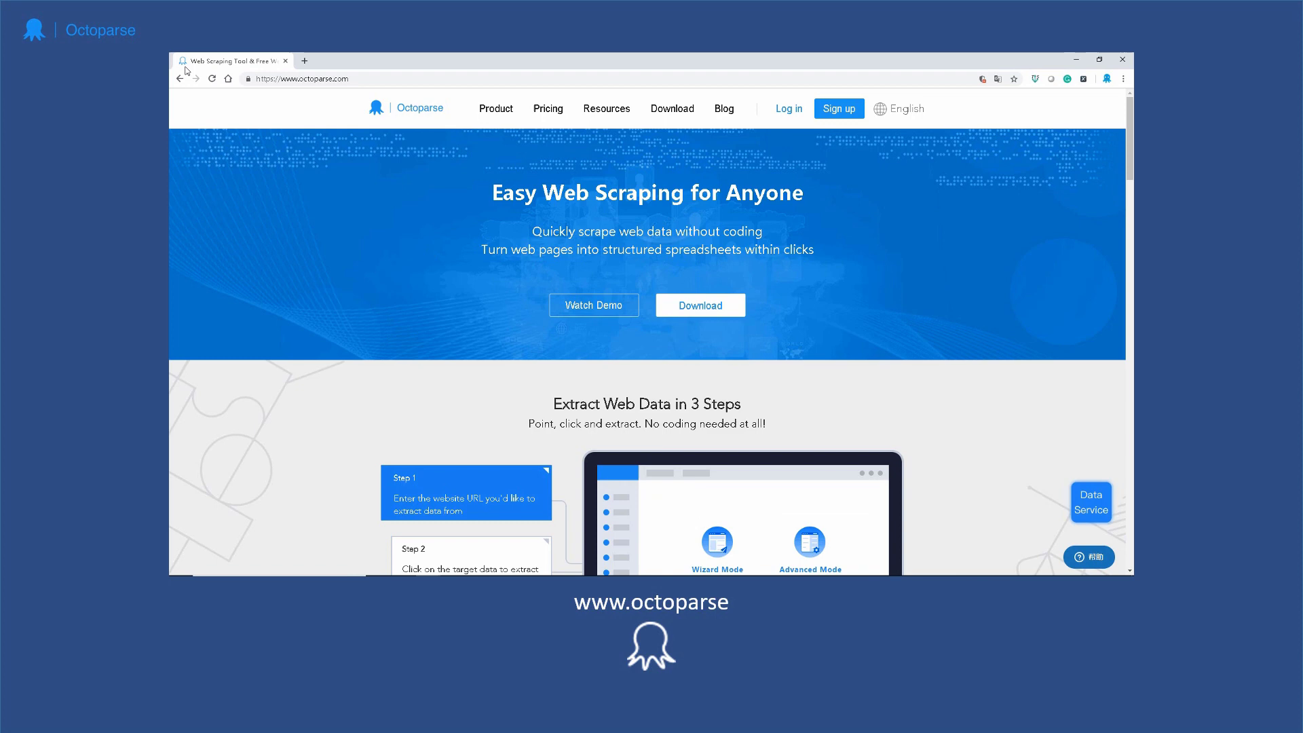
Go to the Pricing page on octoparse.com
click(544, 112)
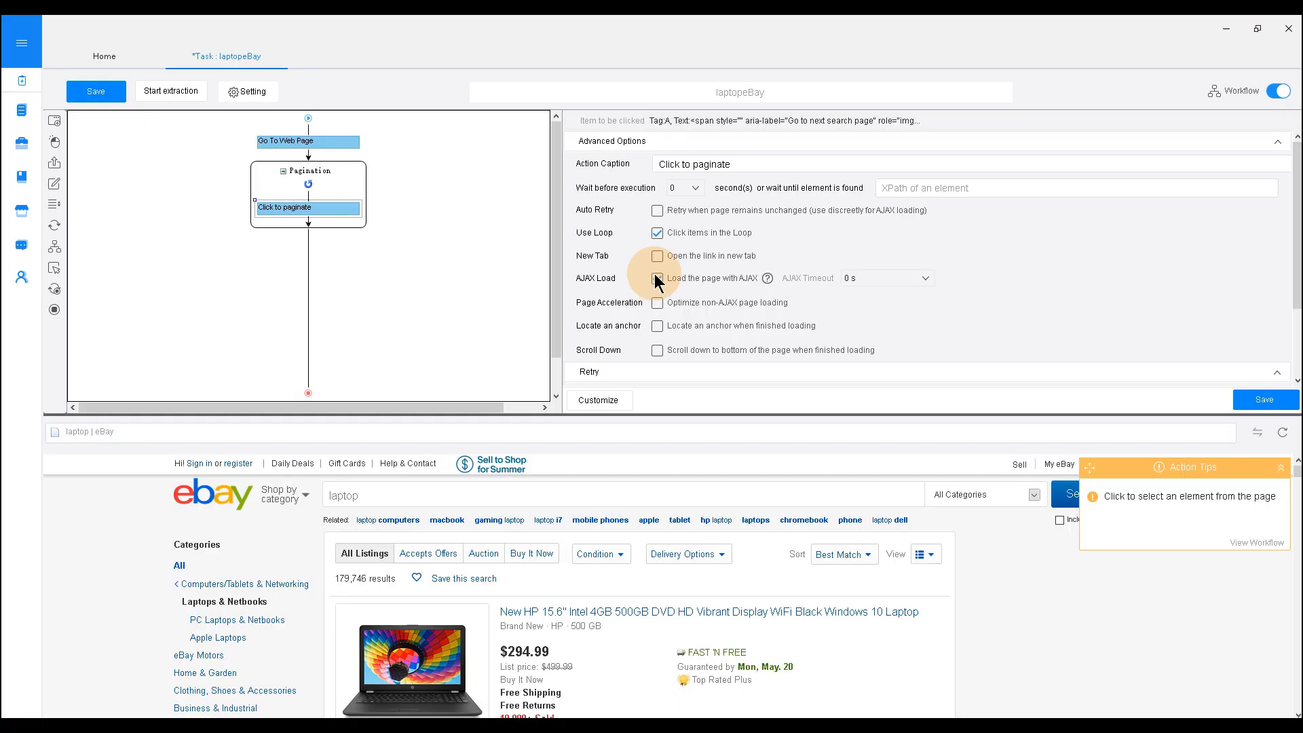
Uncheck AJAX Load in the Click to paginate step's Advanced Options
click(657, 279)
click(657, 256)
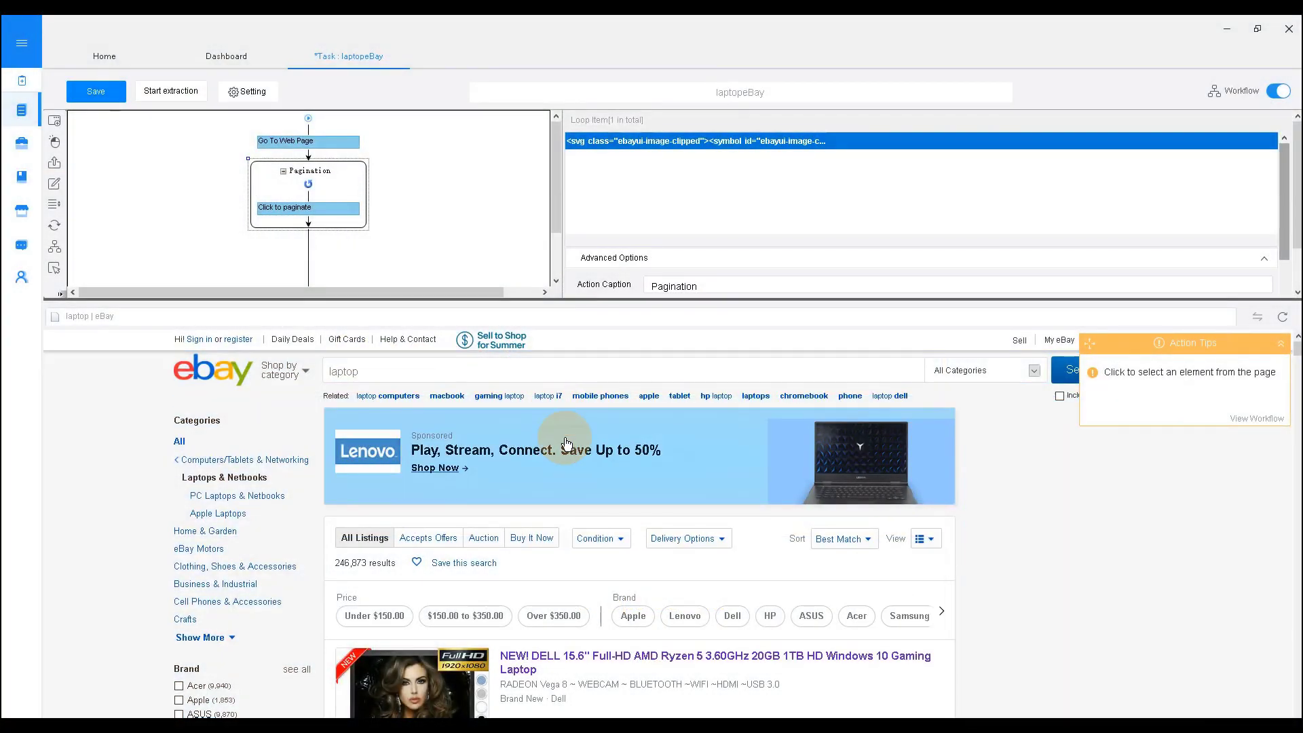
Pick the first laptop listing's title so 36 similar listing titles are detected
scroll(601, 509, down, 4)
click(600, 390)
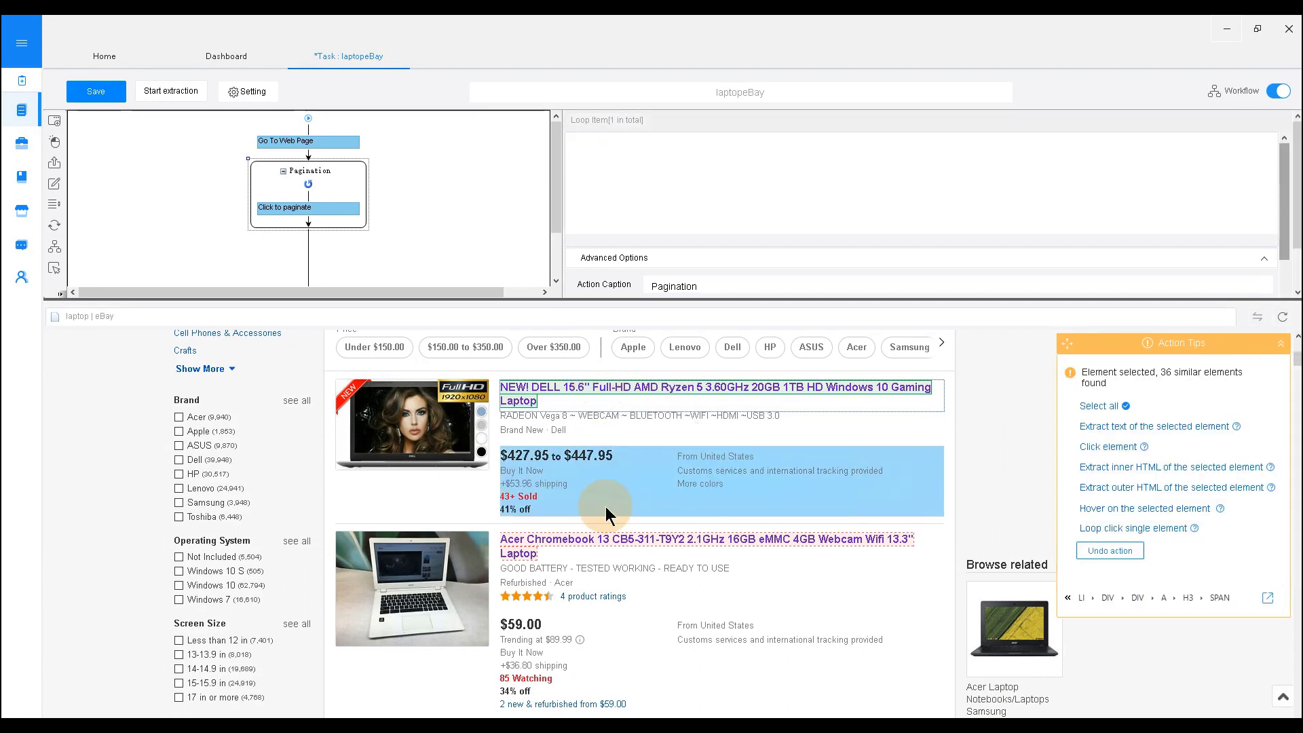
scroll(605, 506, down, 9)
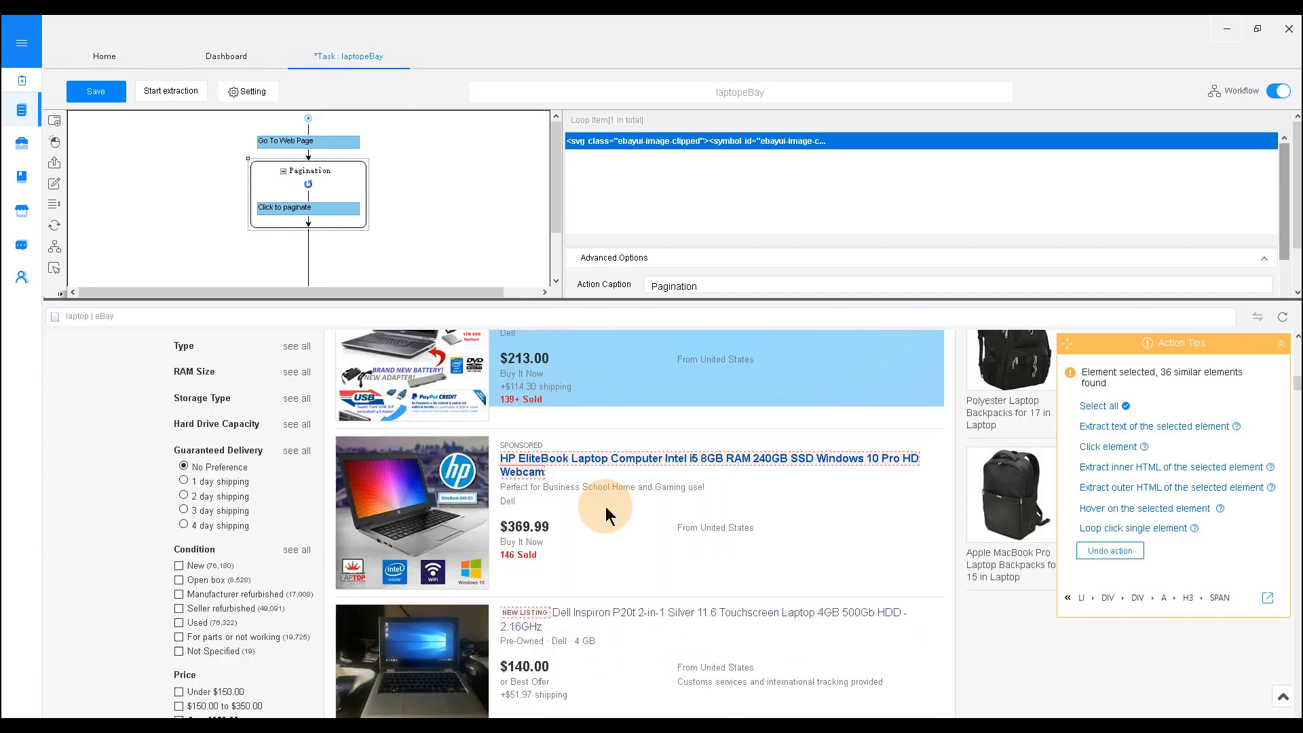
scroll(606, 507, down, 3)
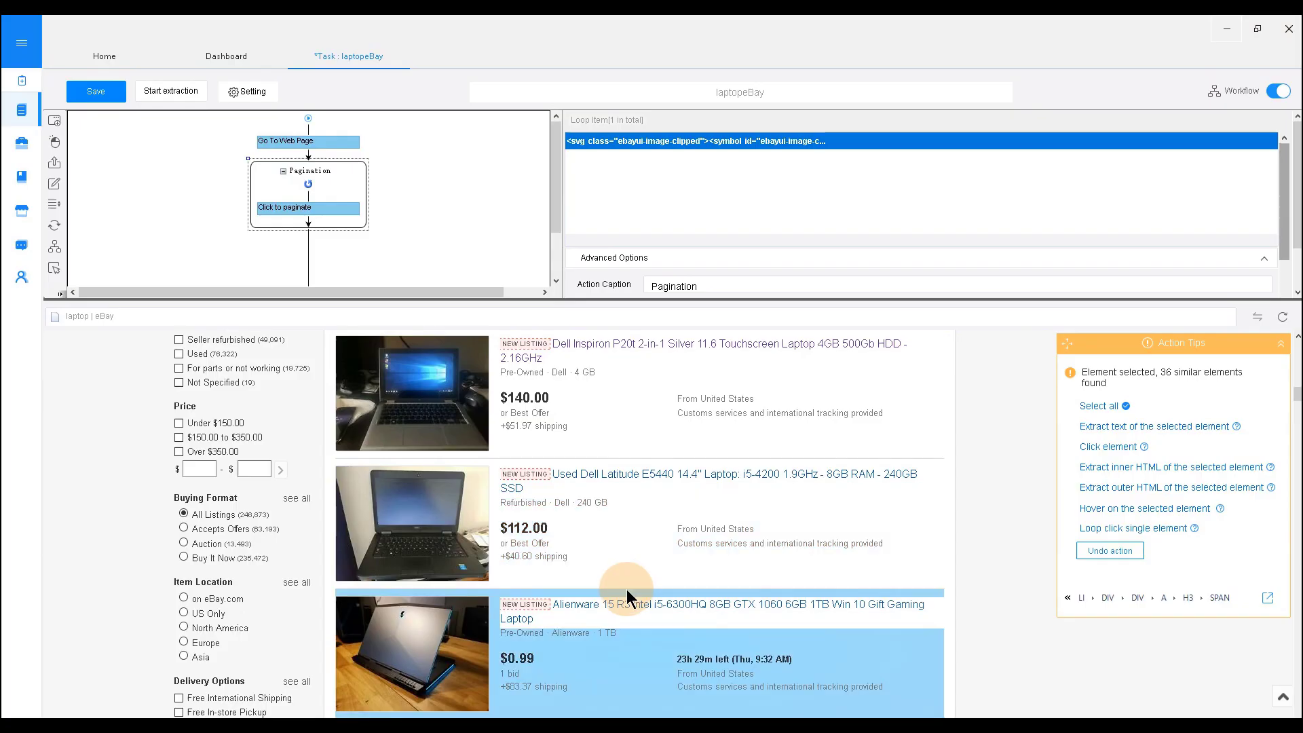
scroll(626, 589, down, 10)
scroll(625, 589, up, 4)
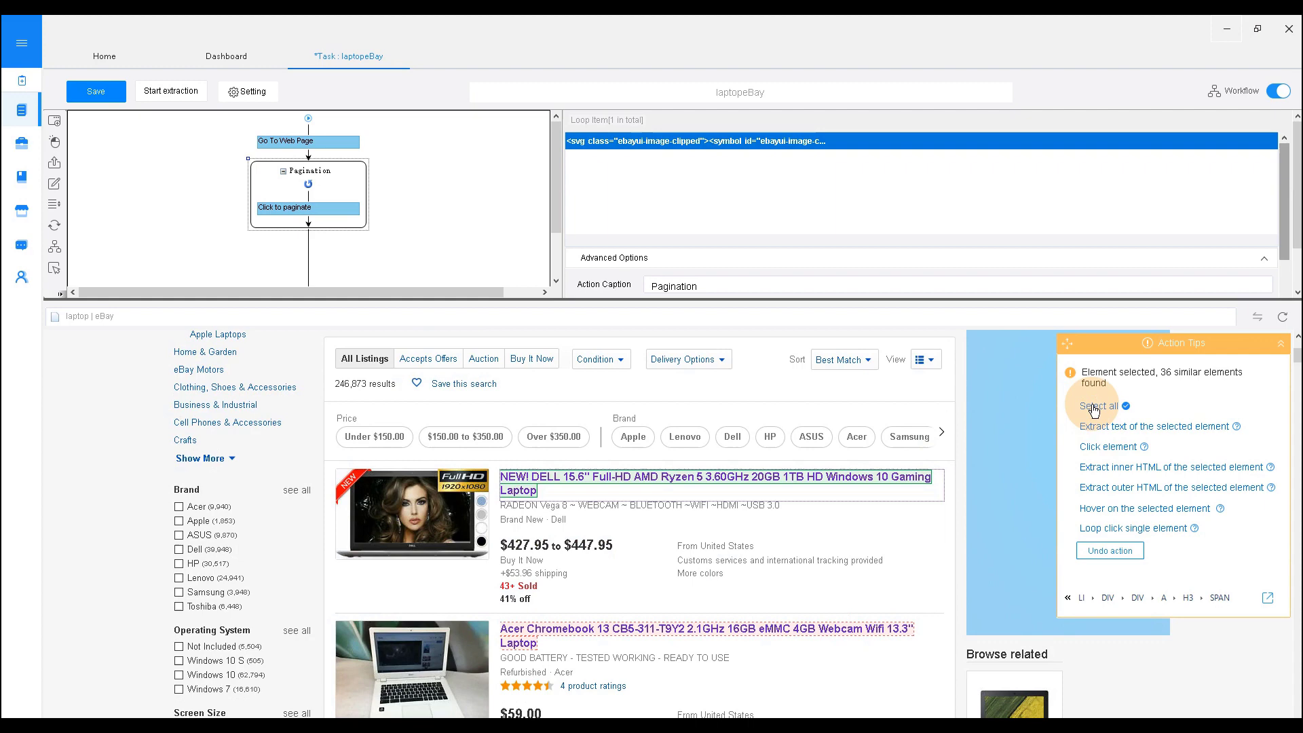
Select all 36 listing titles and create a loop that clicks each one
click(1094, 407)
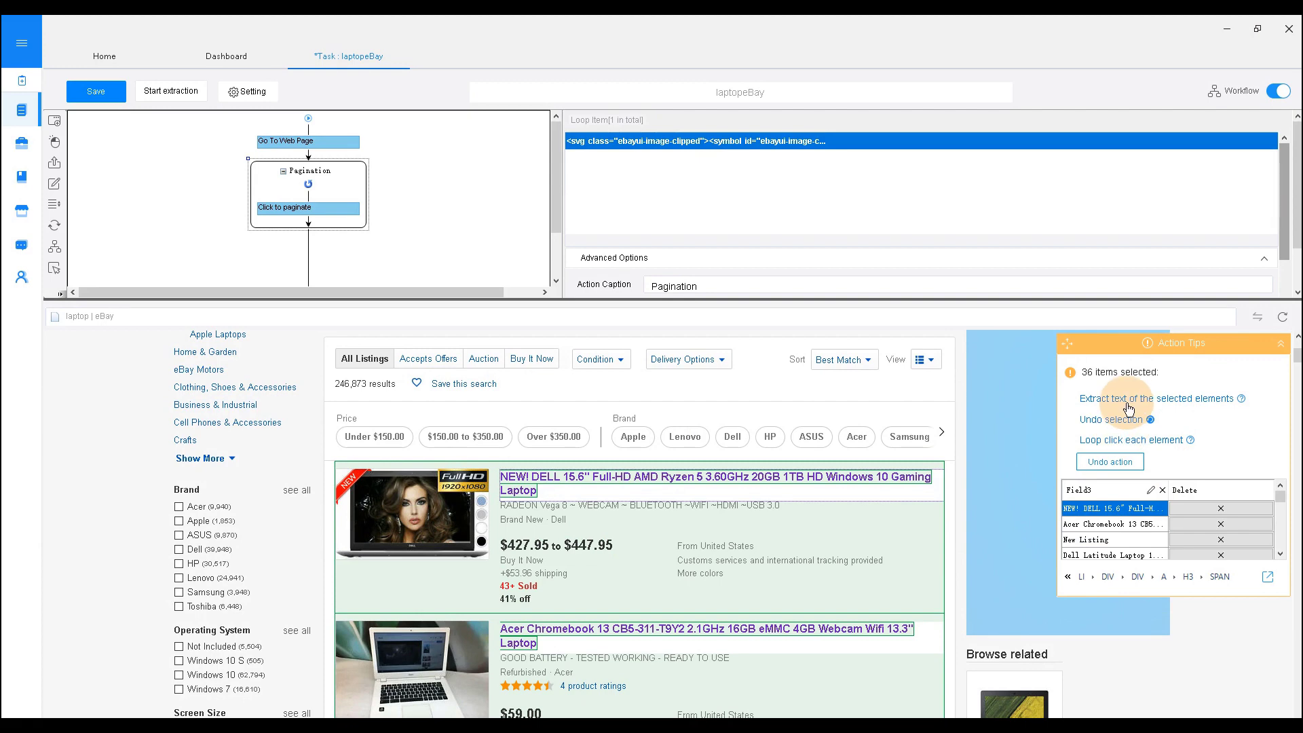
click(1124, 445)
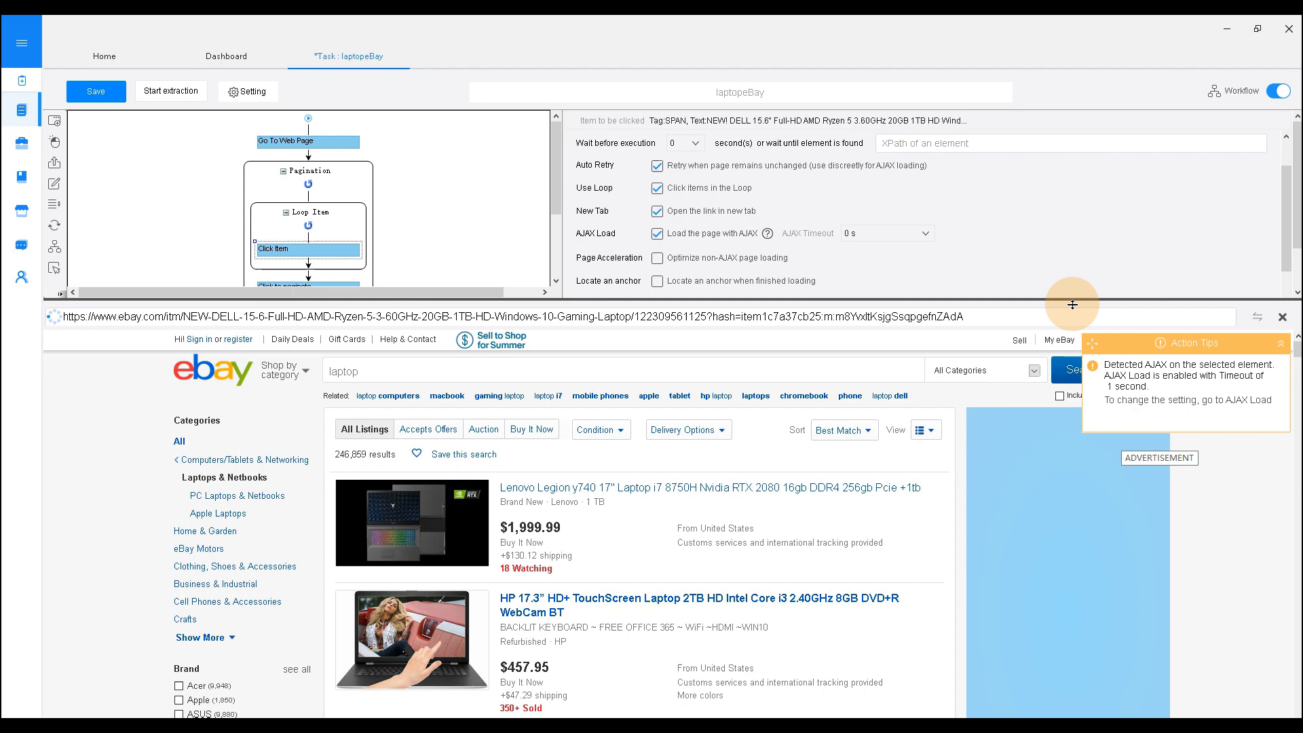
Turn off Auto Retry and AJAX Load in the Click Item step's options
drag(1069, 441, 1072, 439)
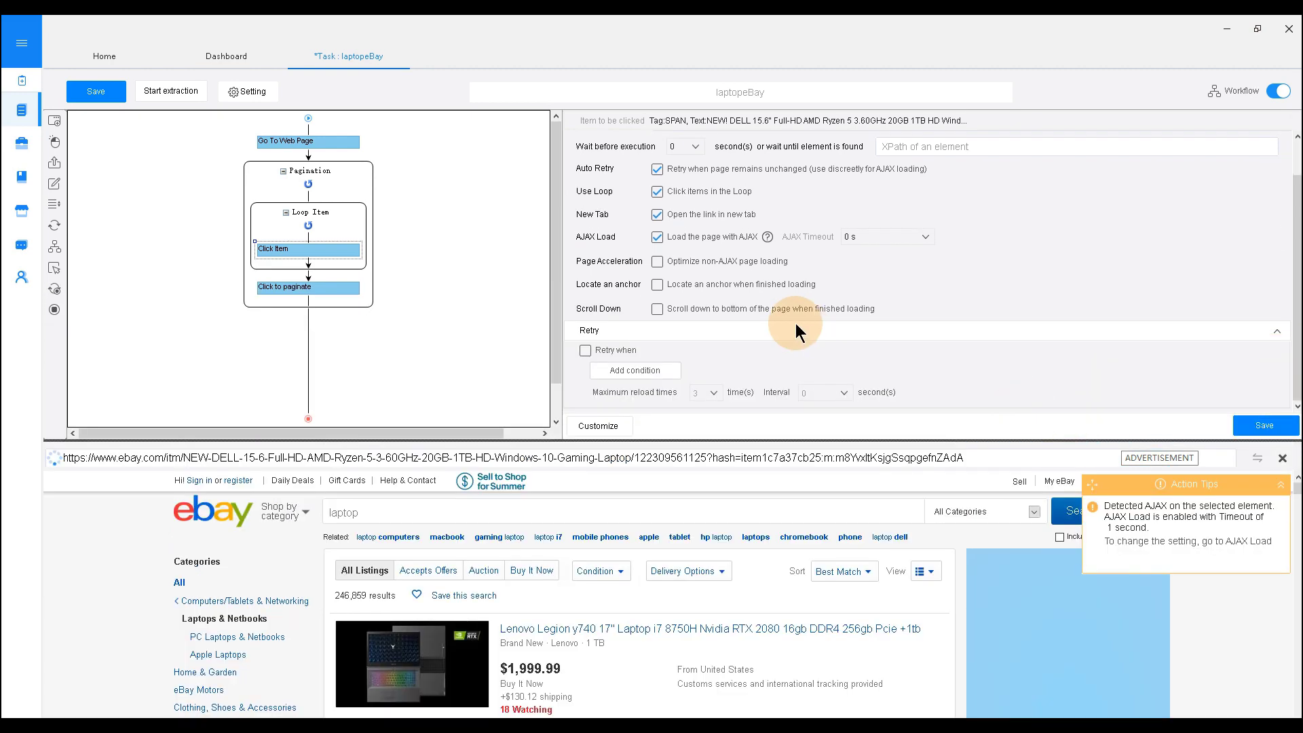
click(658, 169)
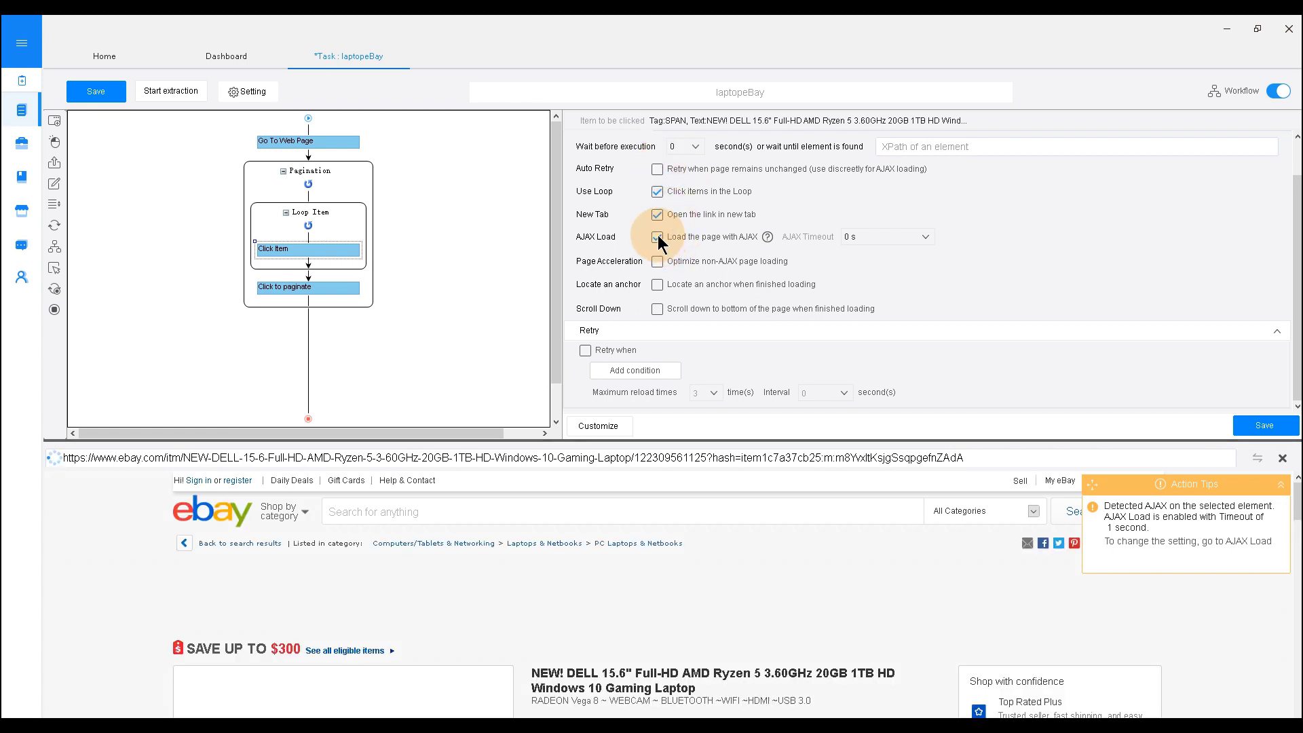
click(657, 237)
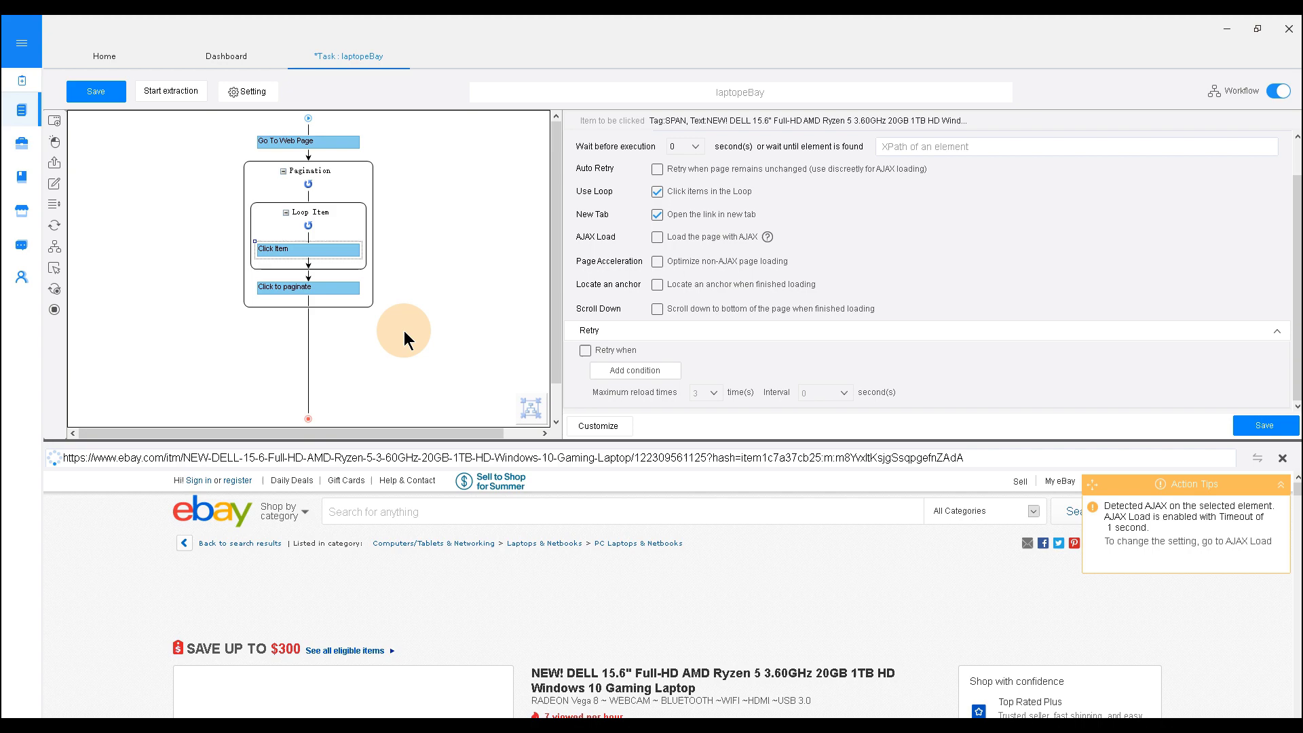
click(344, 230)
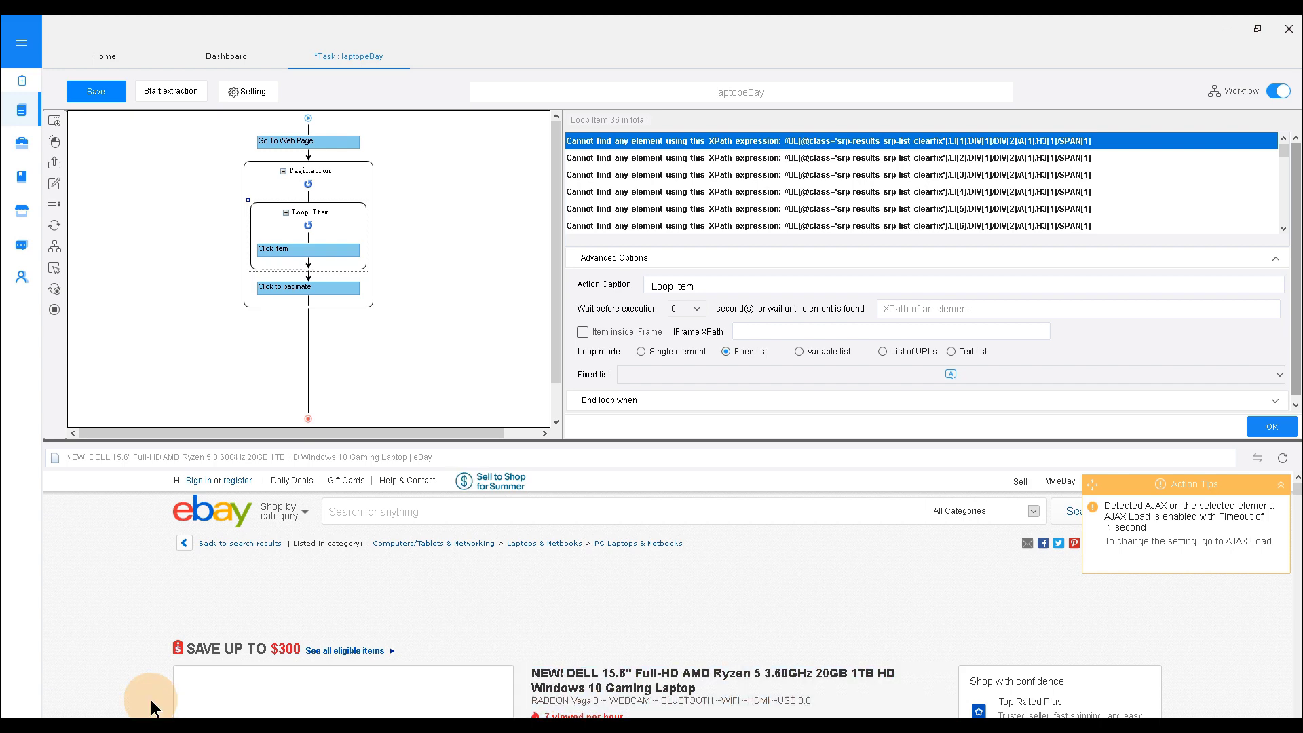
click(881, 212)
drag(881, 211, 775, 190)
key(ctrl+c)
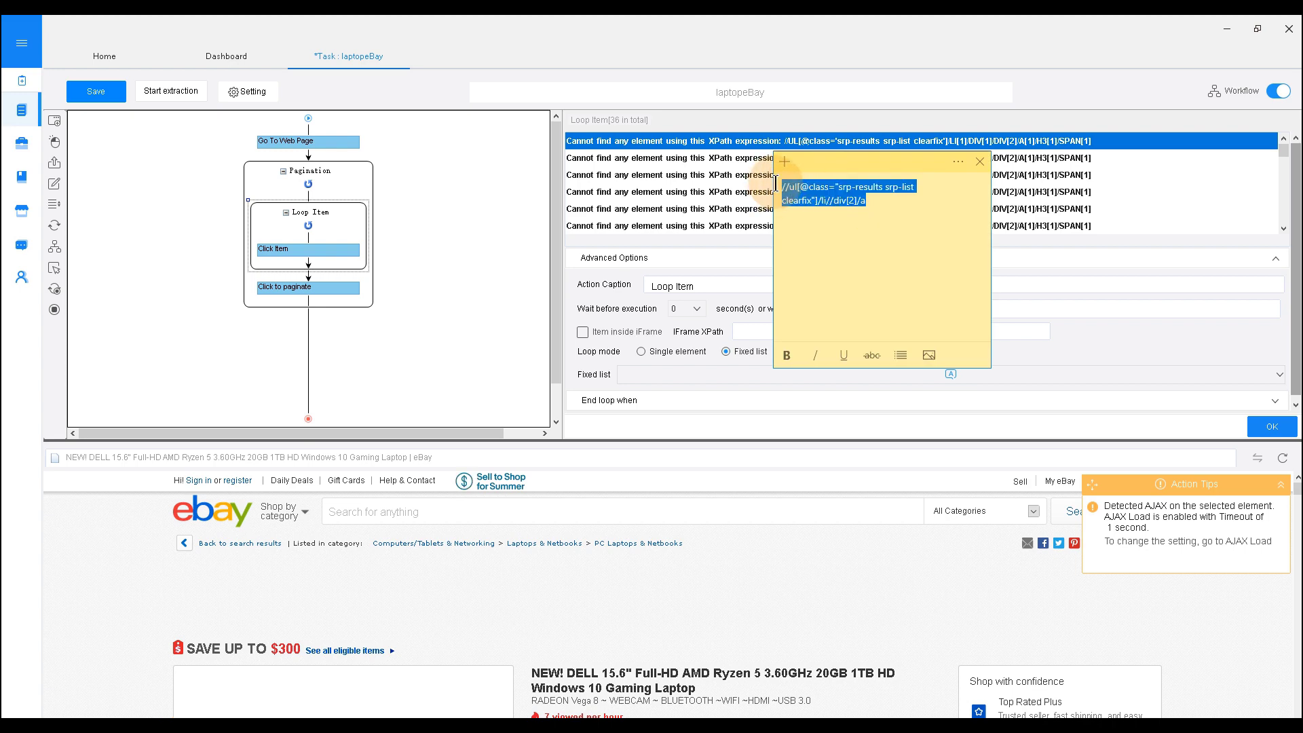
click(767, 327)
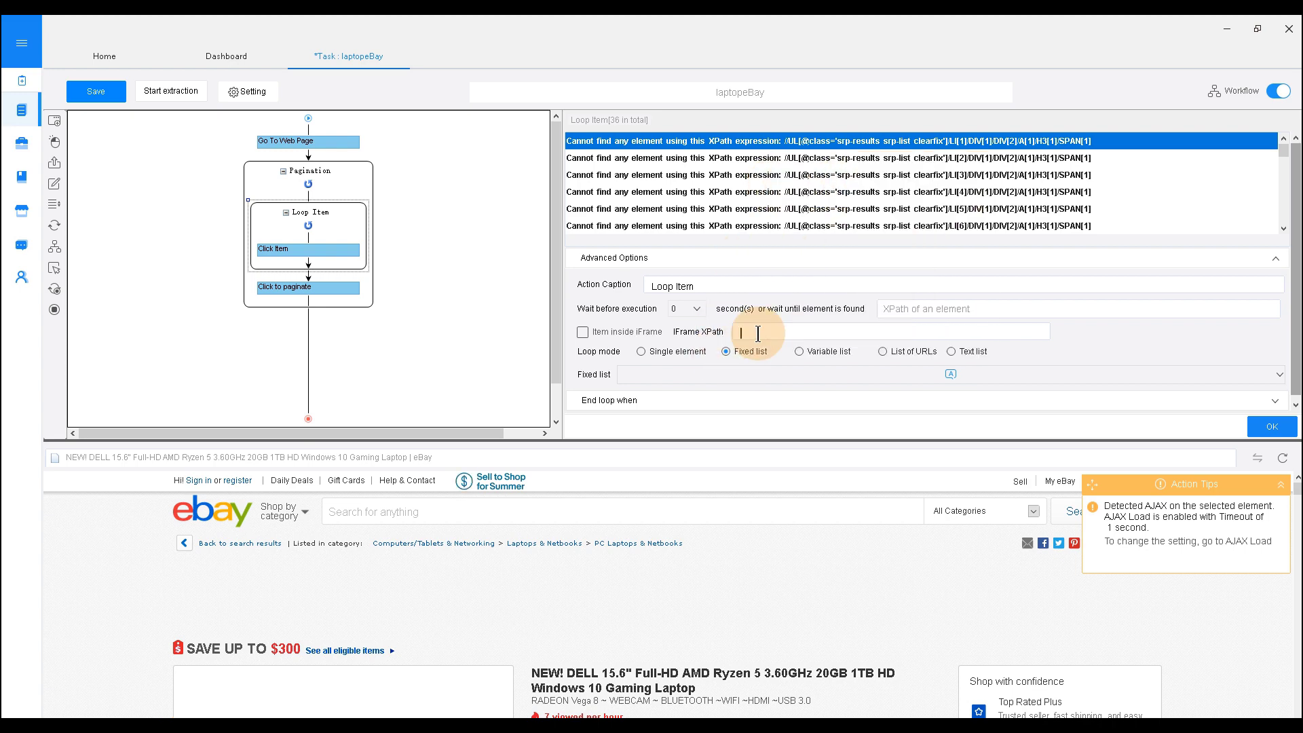
click(825, 353)
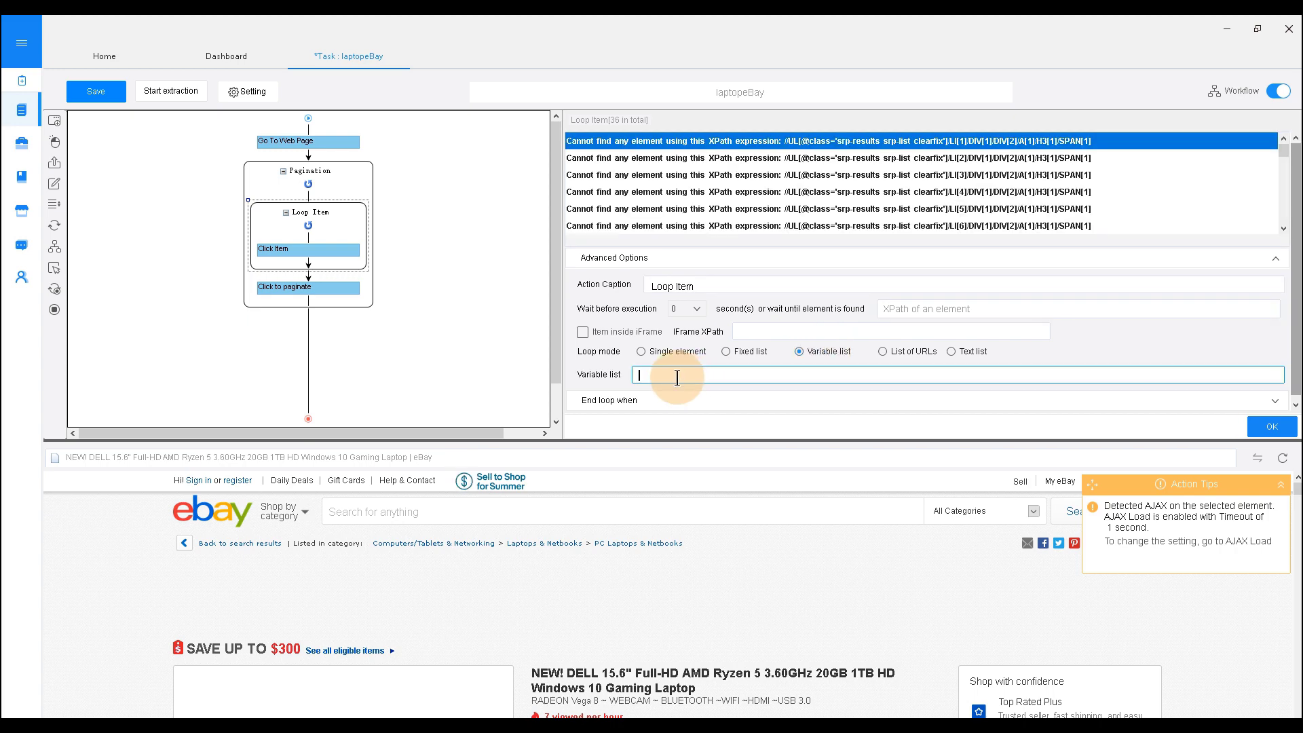
key(ctrl+v)
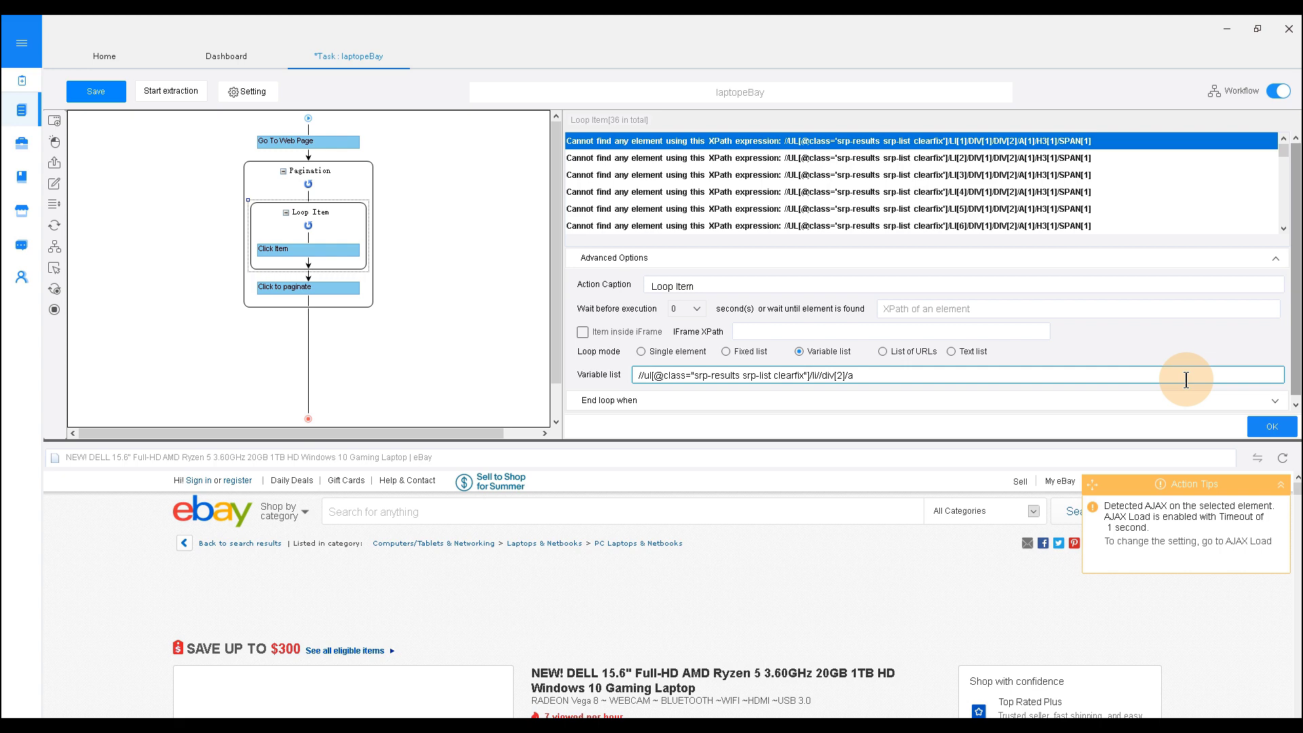
click(1279, 428)
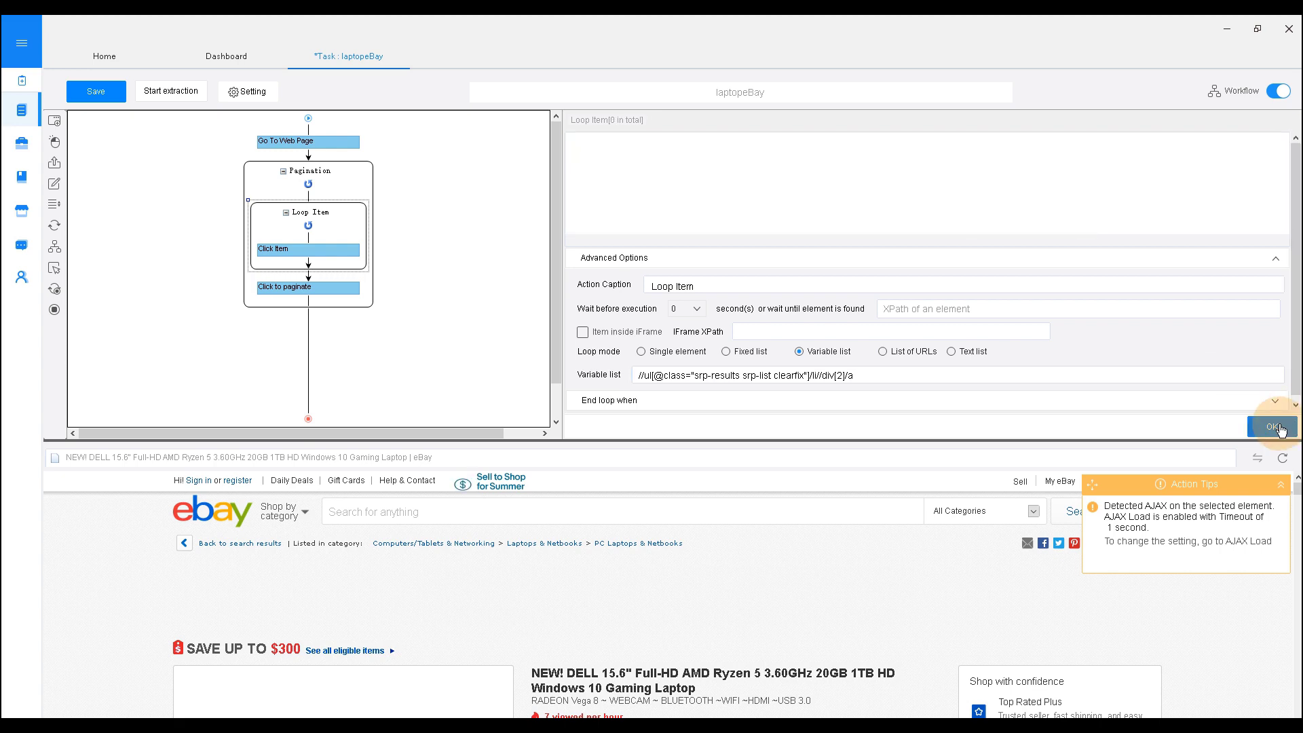
click(328, 214)
scroll(354, 180, down, 1)
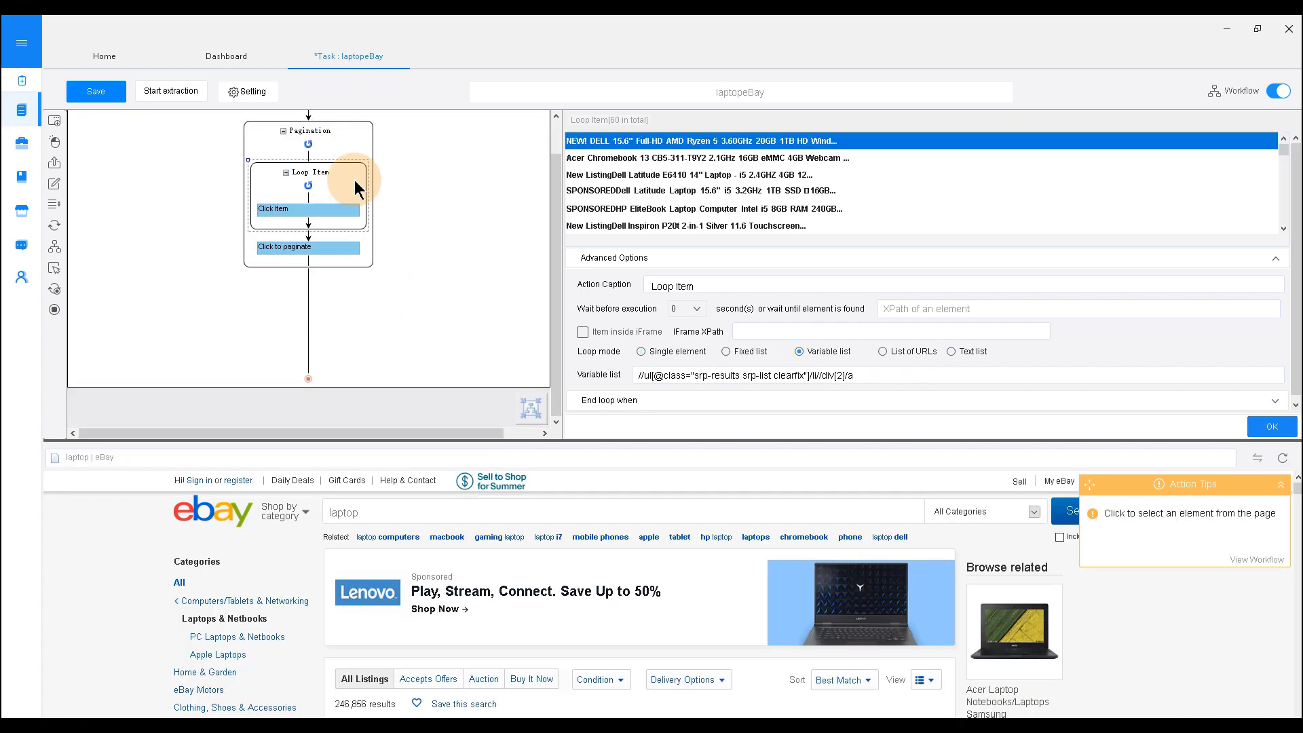
Confirm the Loop Item settings, save the laptopeBay task, and preview the HP Chromebook 14 listing
click(1289, 431)
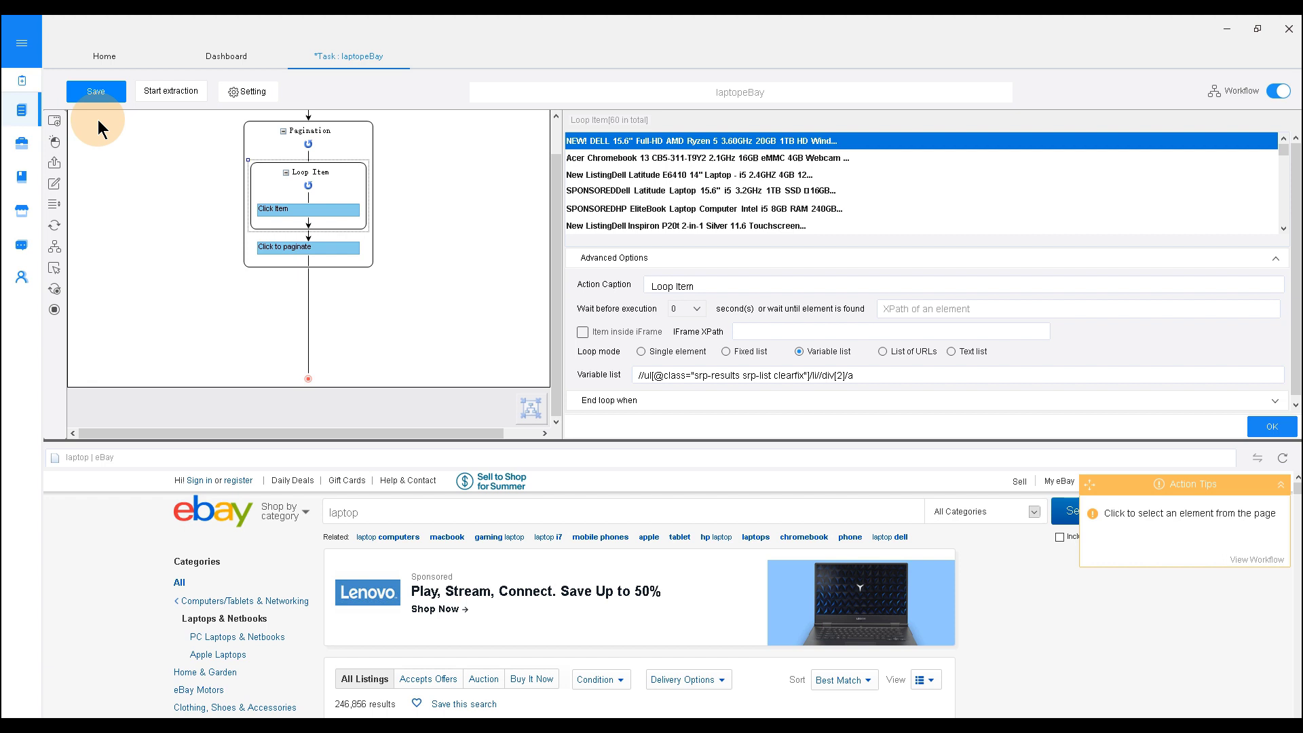
click(96, 91)
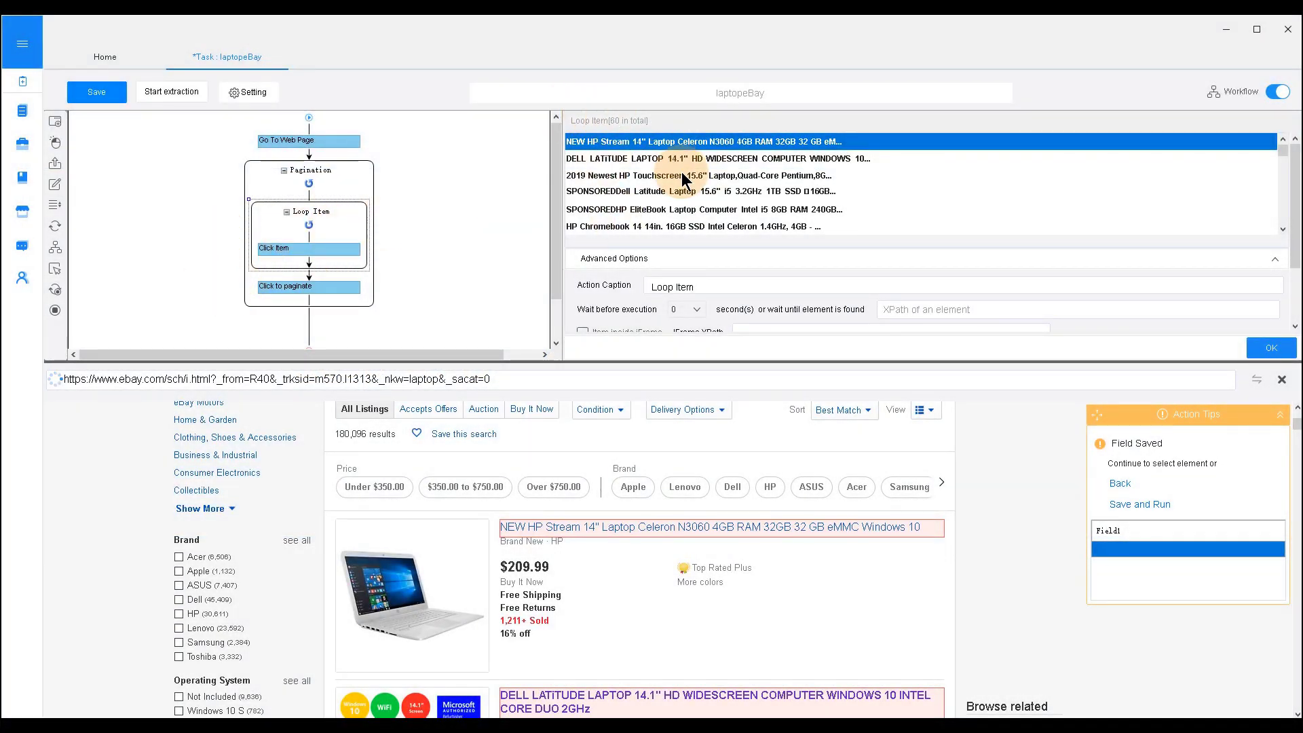
click(650, 192)
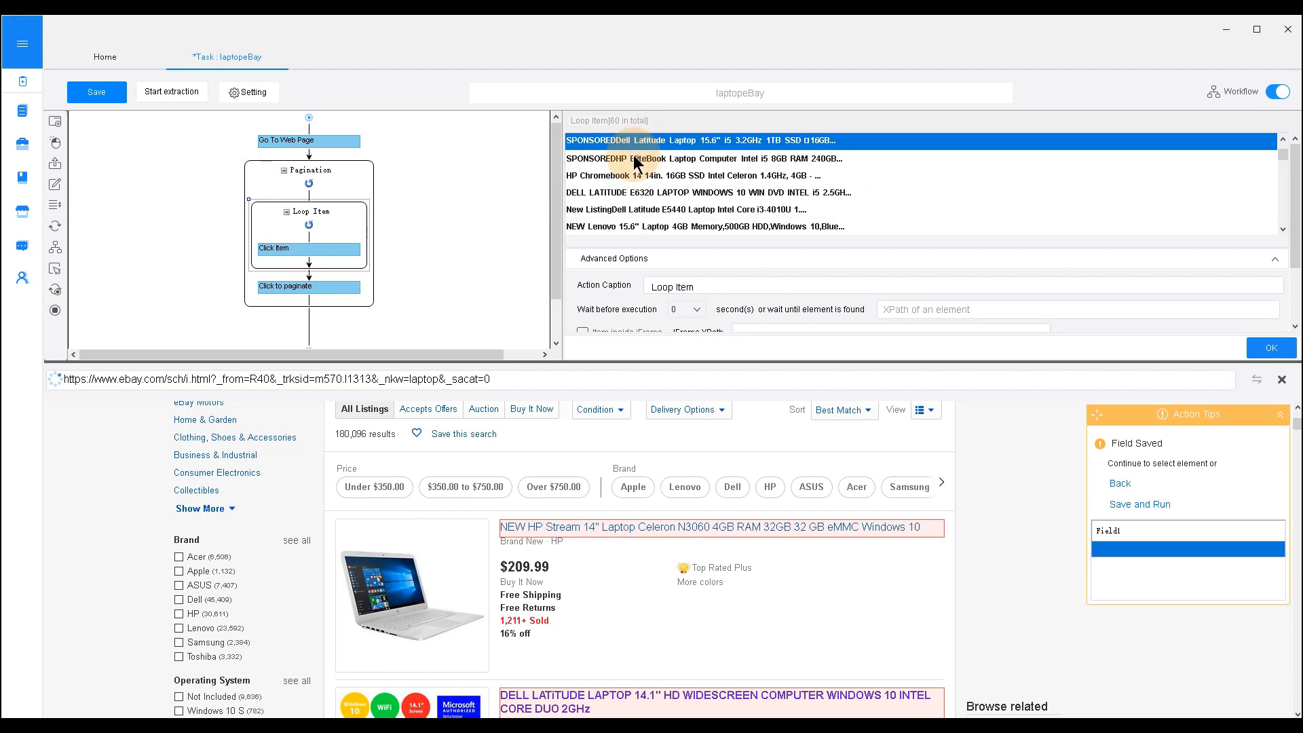
click(629, 175)
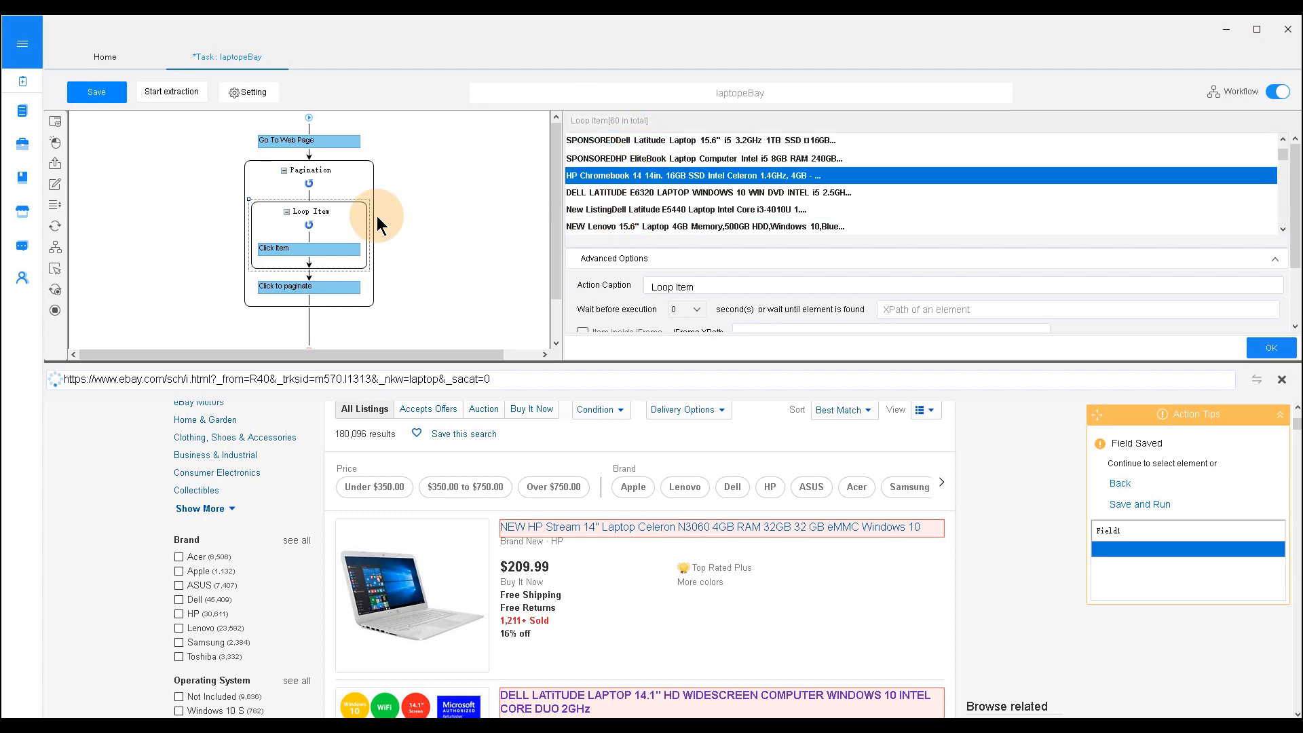
Open the listing page from the Click Item step and extract its title text as a field
click(326, 250)
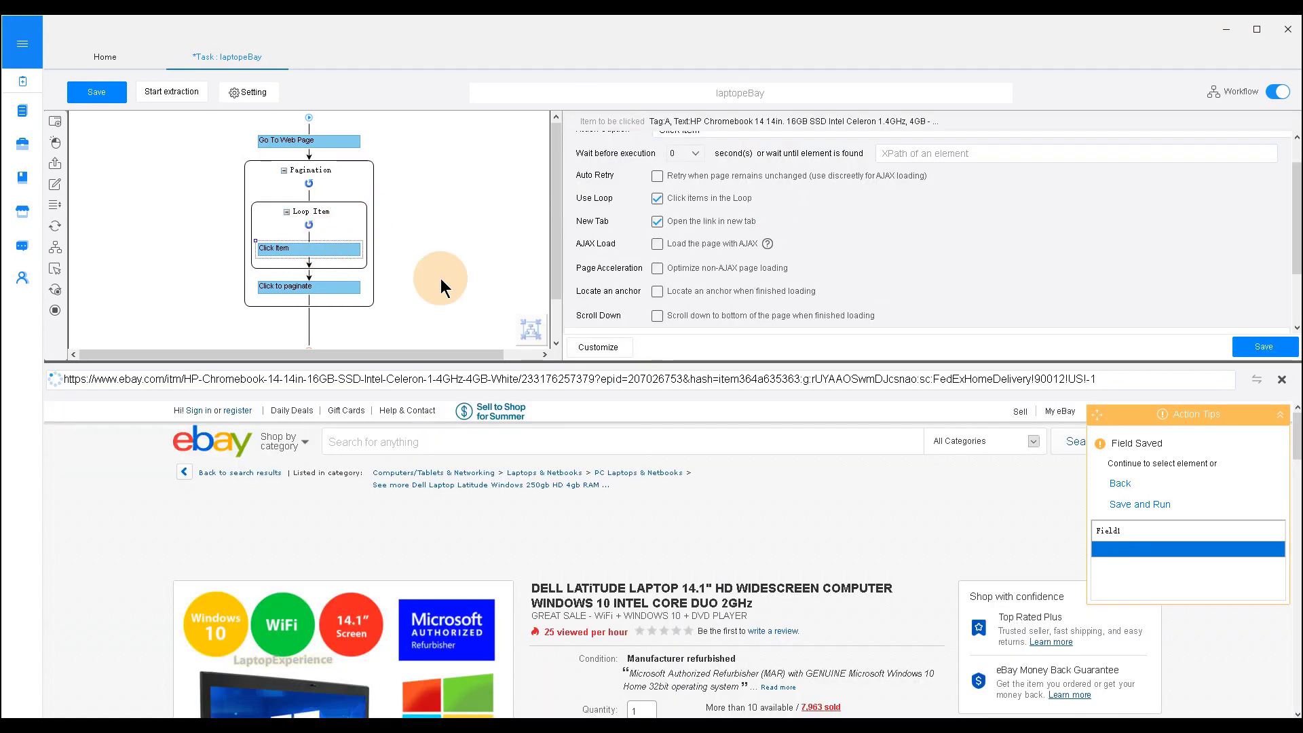
drag(750, 360, 776, 267)
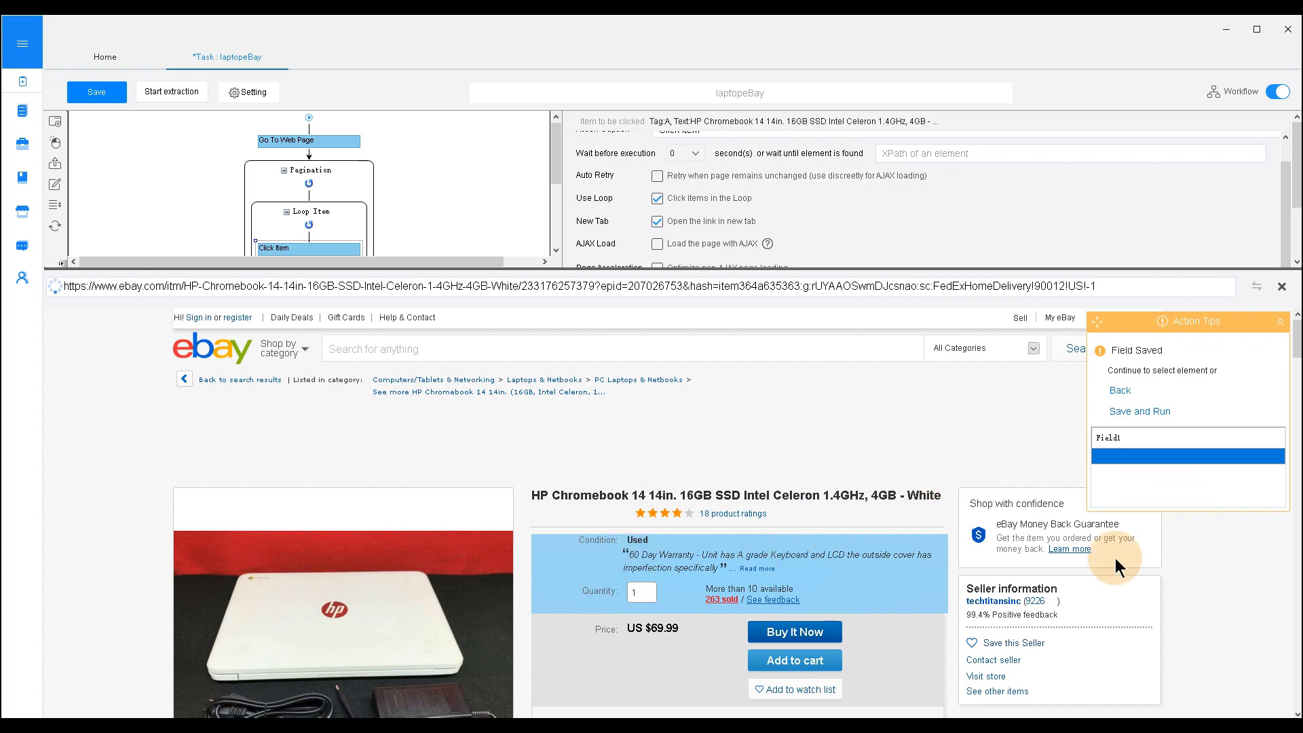
scroll(552, 366, down, 2)
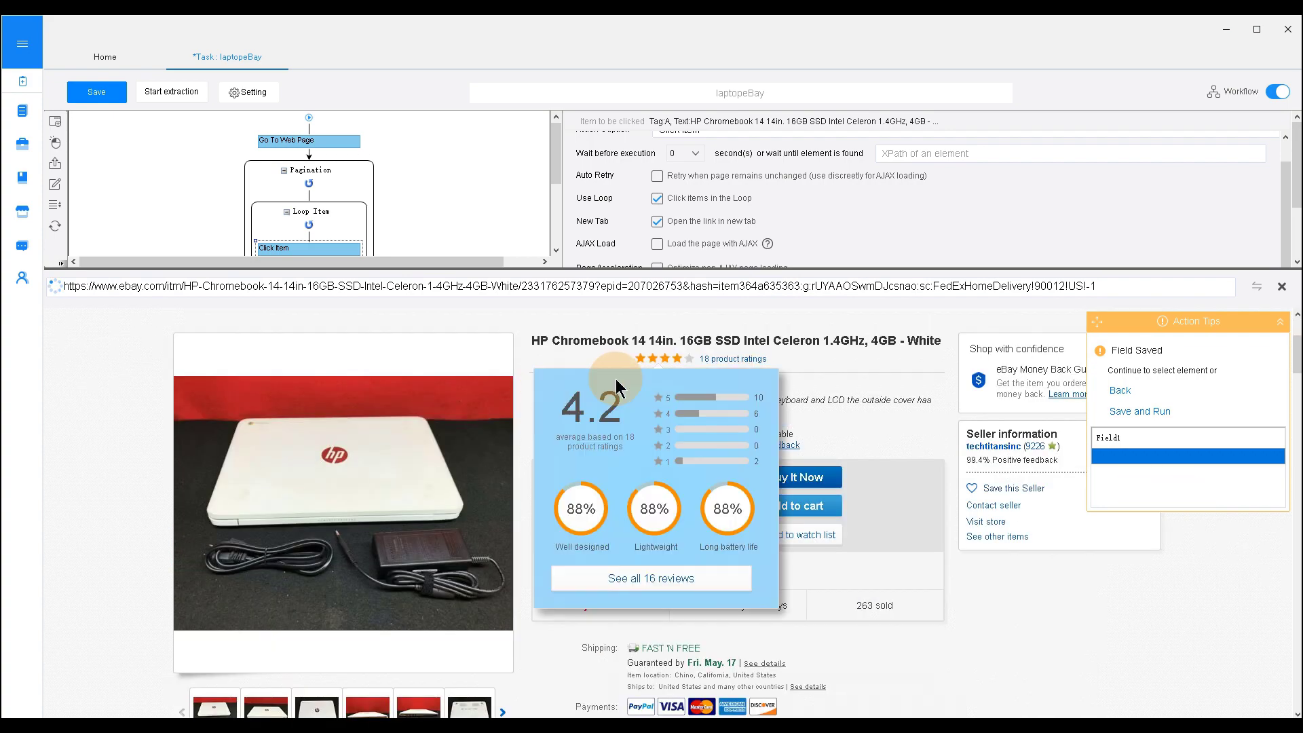
click(891, 338)
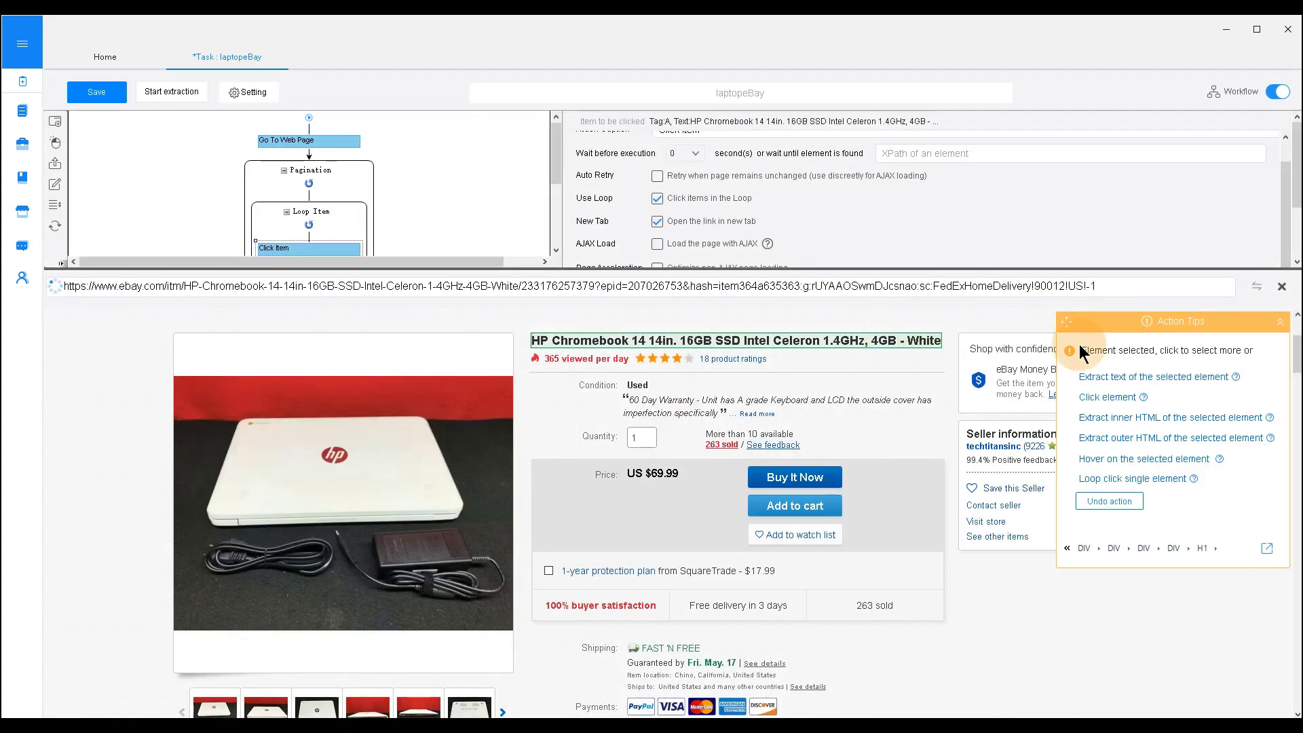
click(1153, 380)
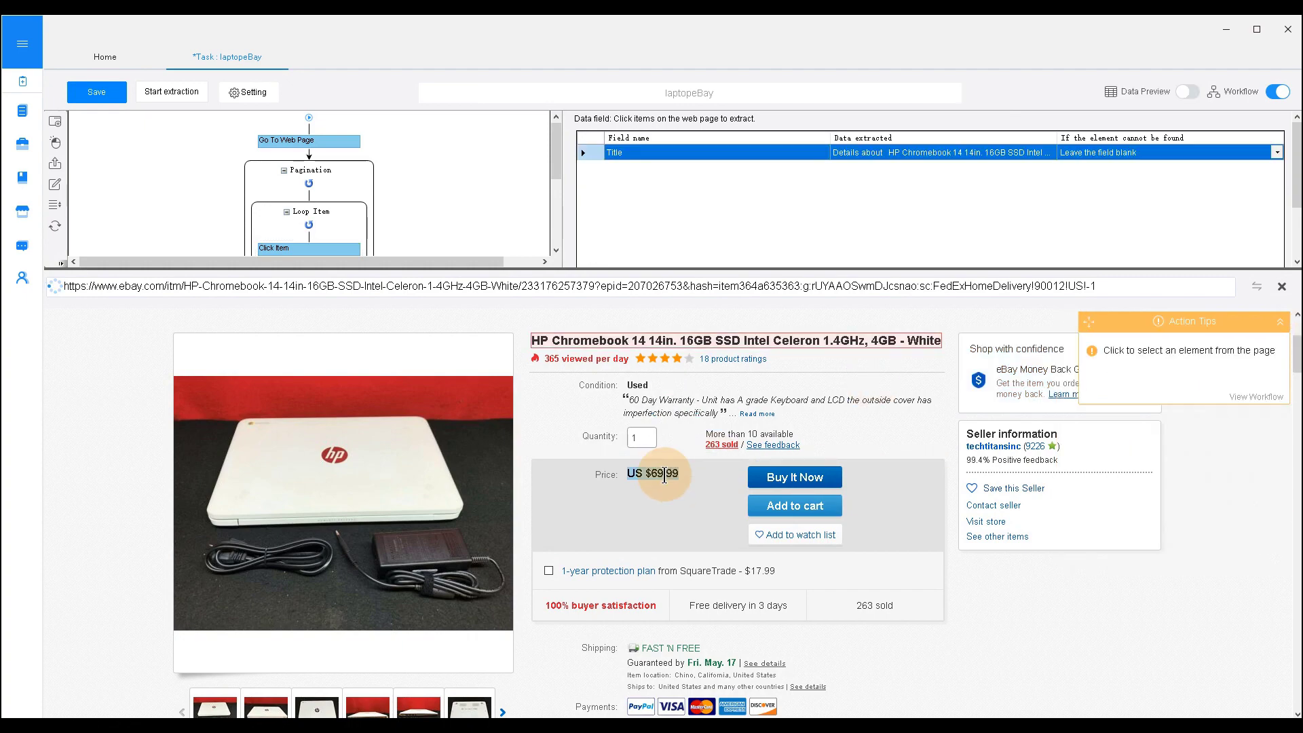
Extract the price US $69.99 and the Used condition as two more fields
click(664, 475)
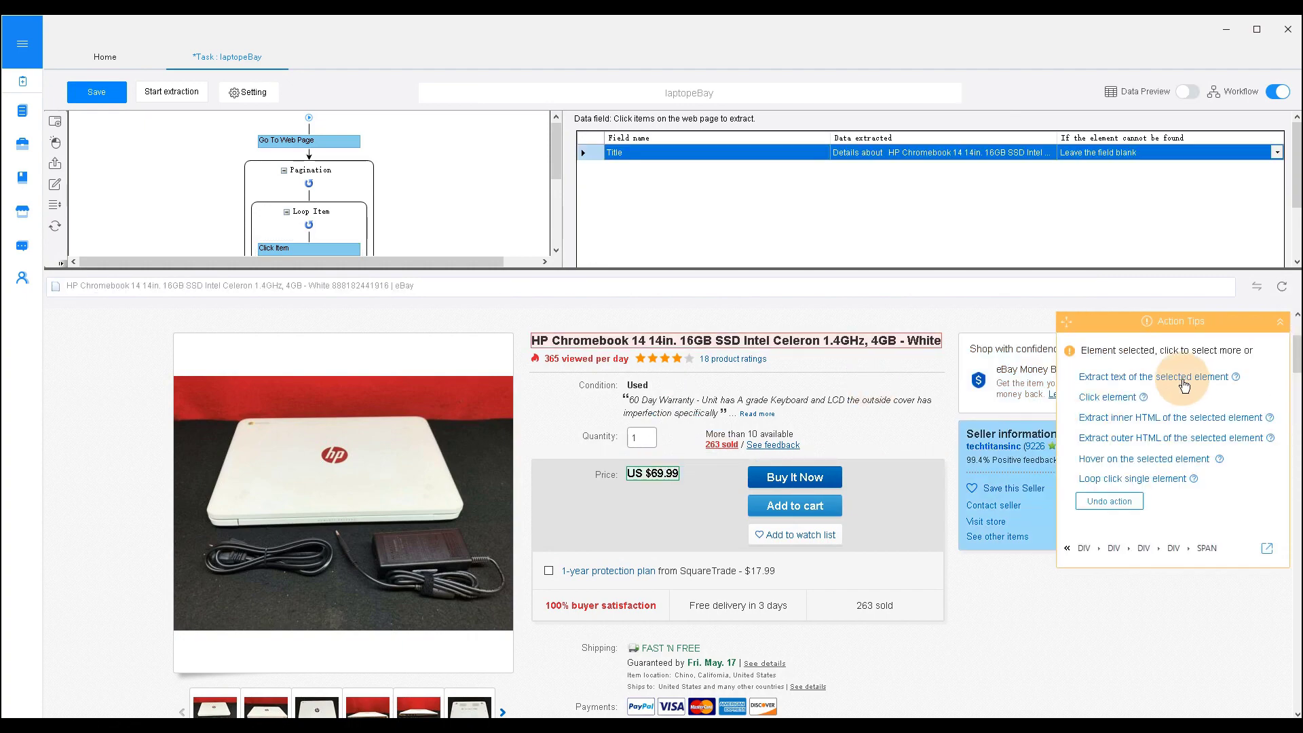
click(1183, 378)
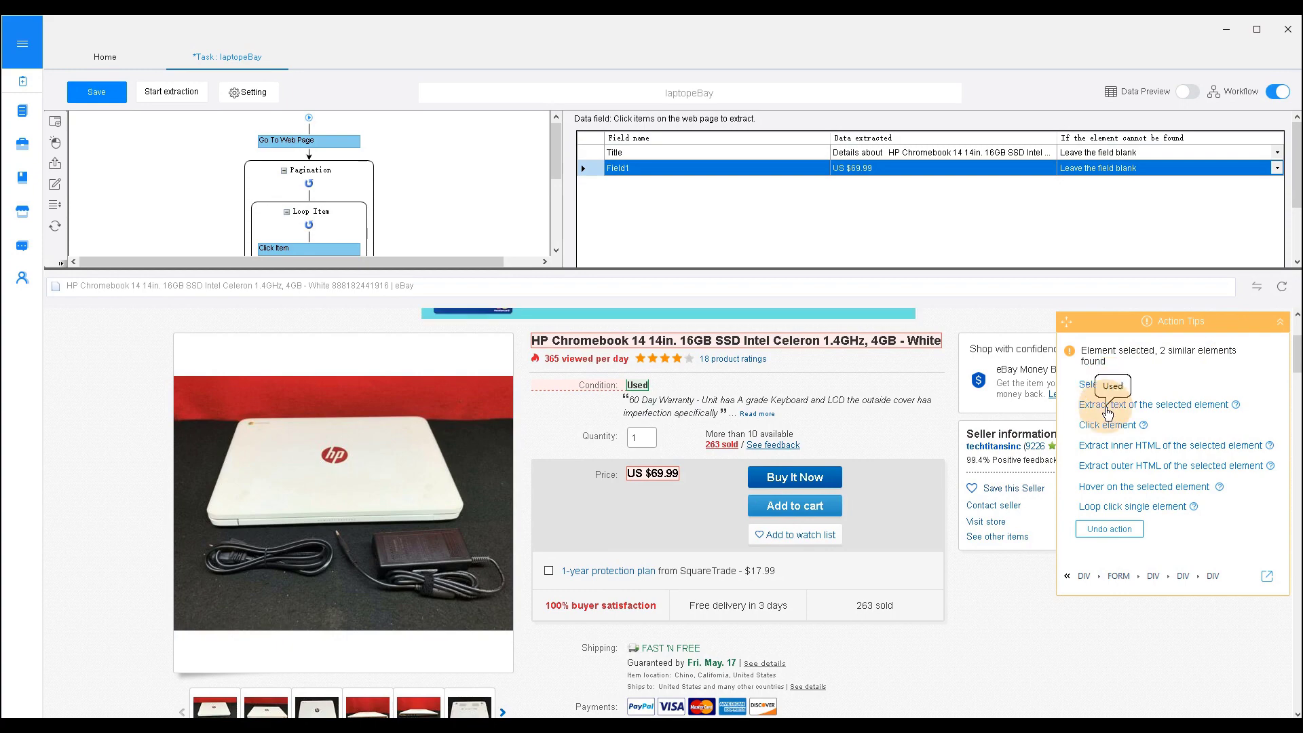
click(1098, 384)
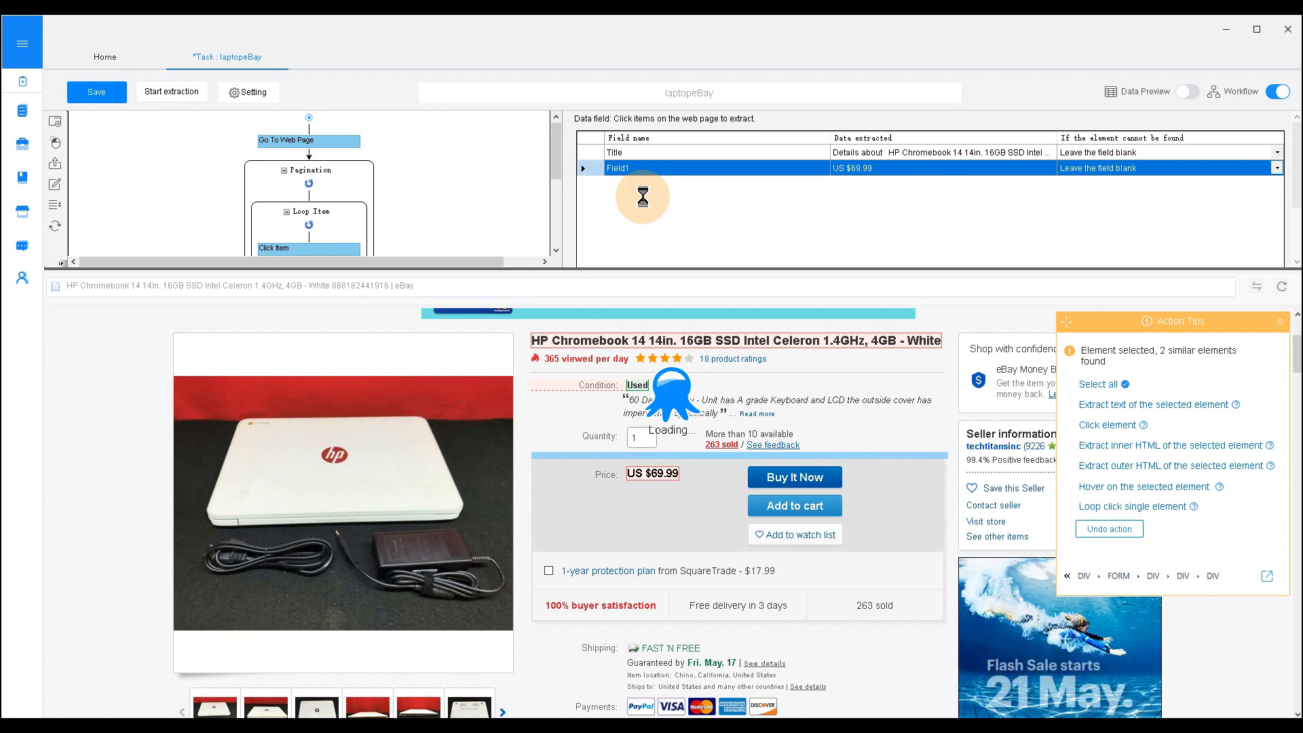
click(632, 184)
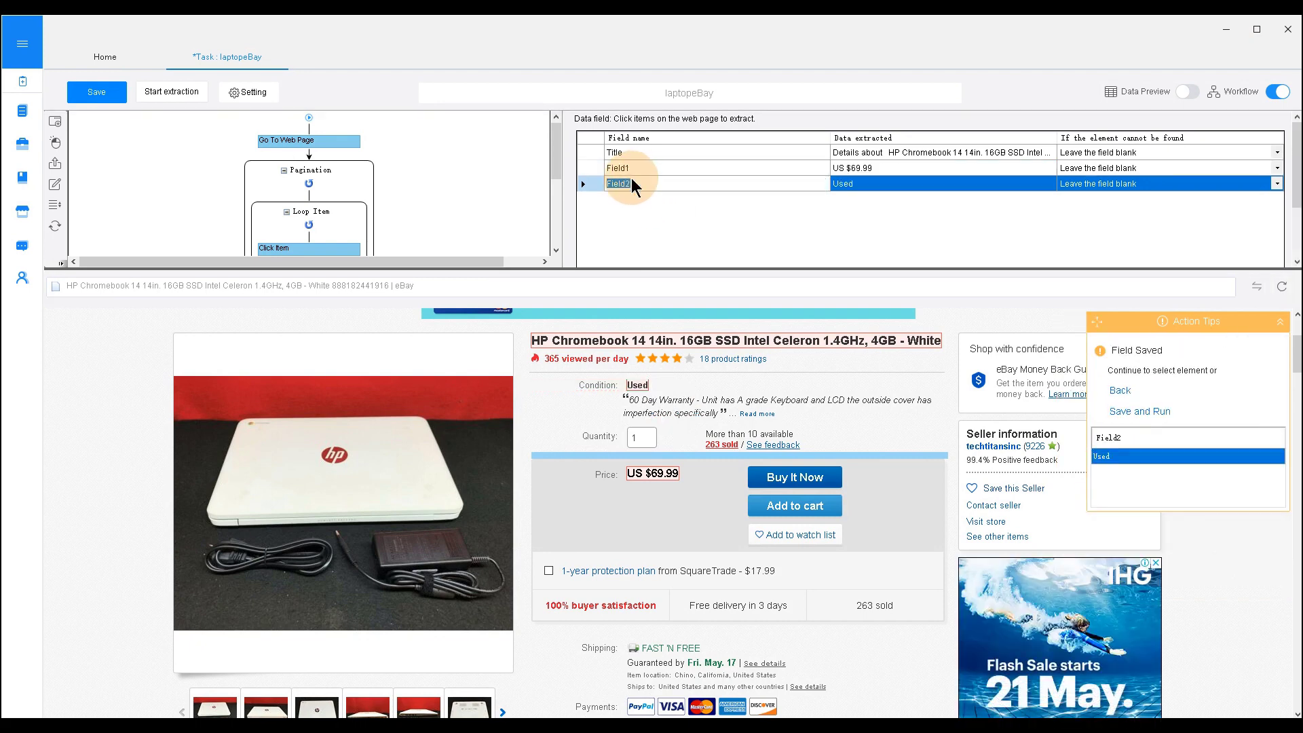
Rename Field2 to condition, Field1 to price, and Title to Name
key(BackSpace)
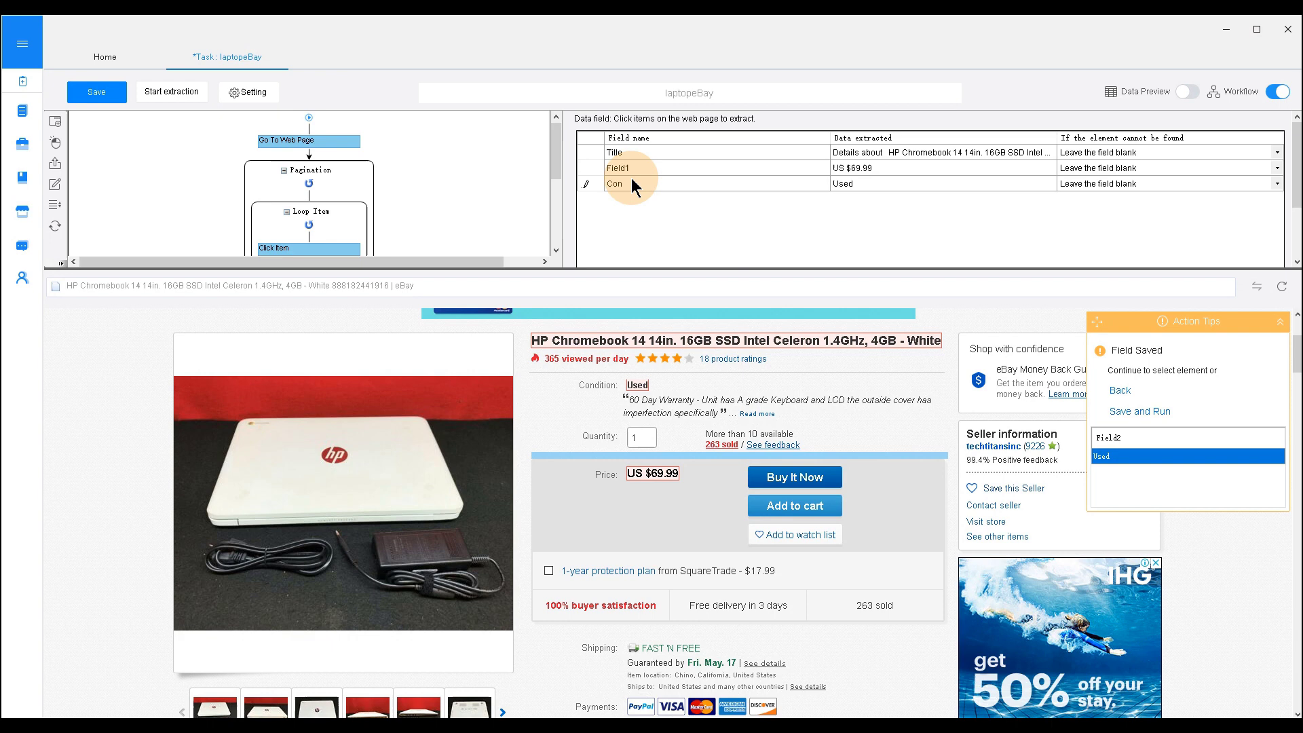
text(ccon)
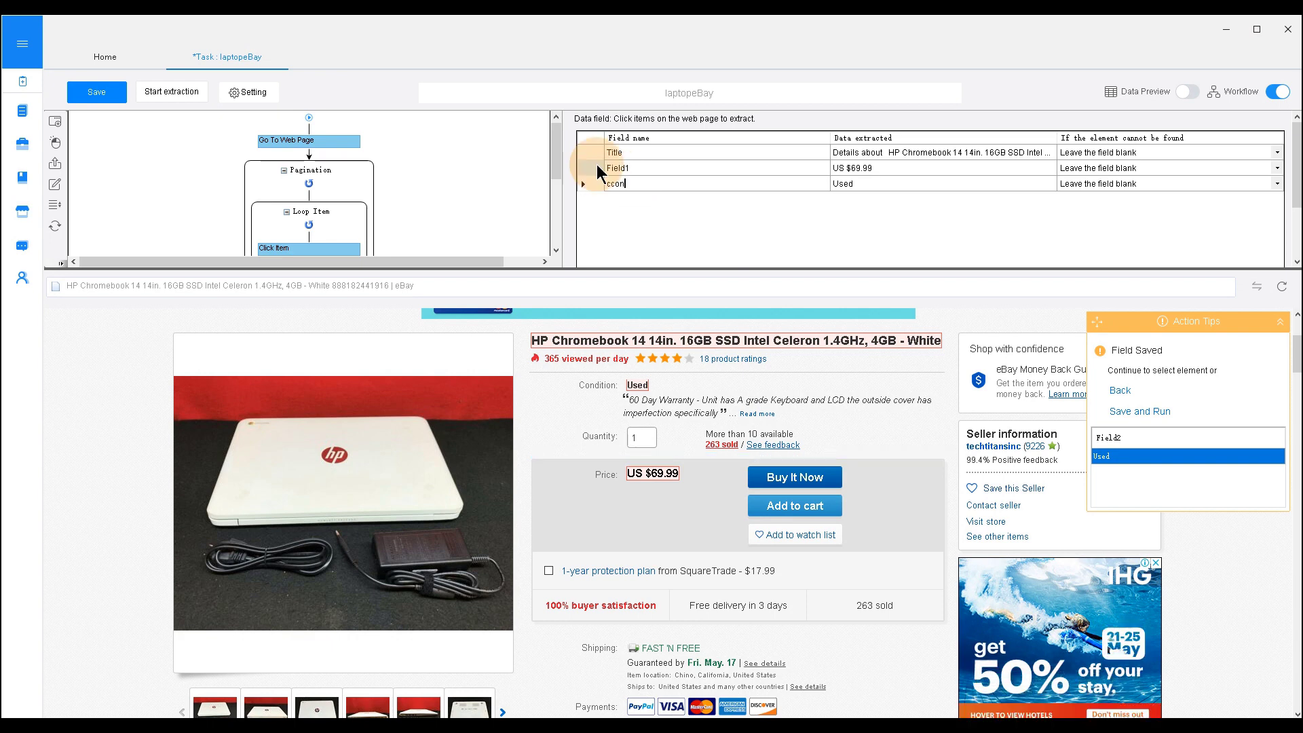
key(BackSpace)
key(BackSpace)
key(BackSpace)
click(645, 171)
text(price)
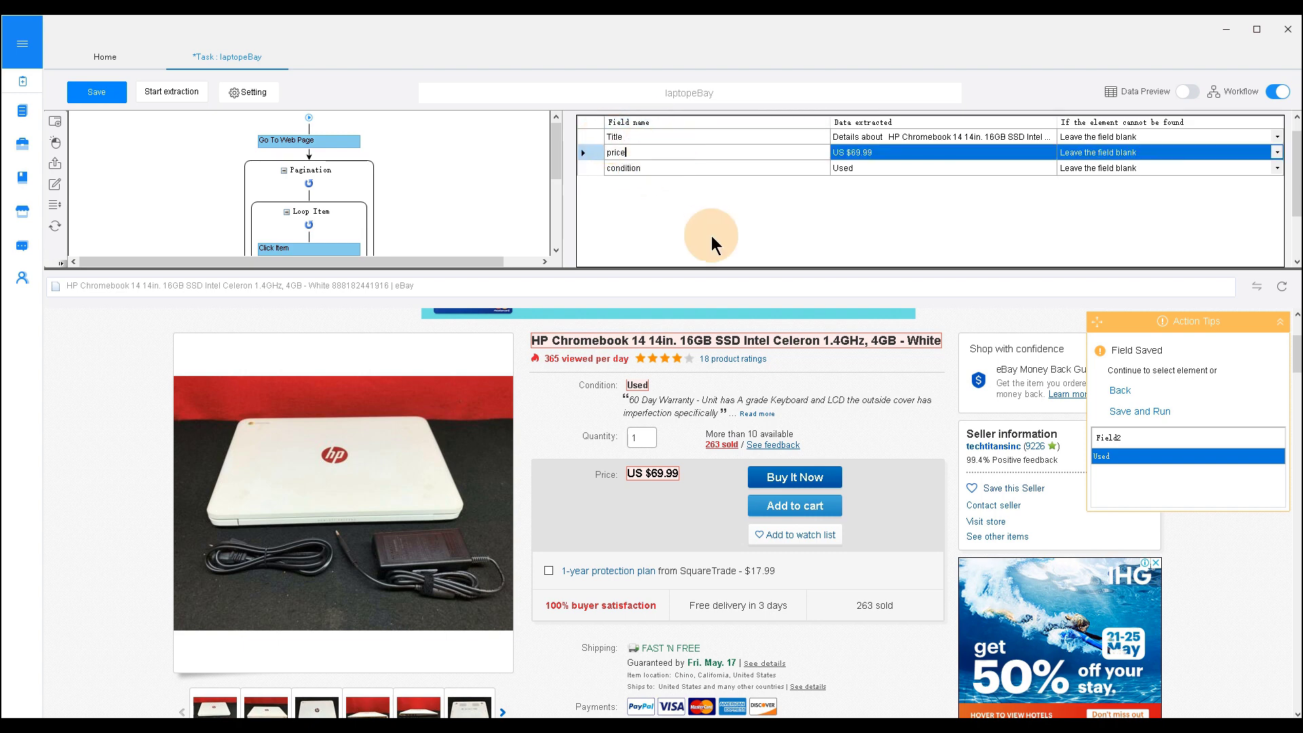
click(634, 137)
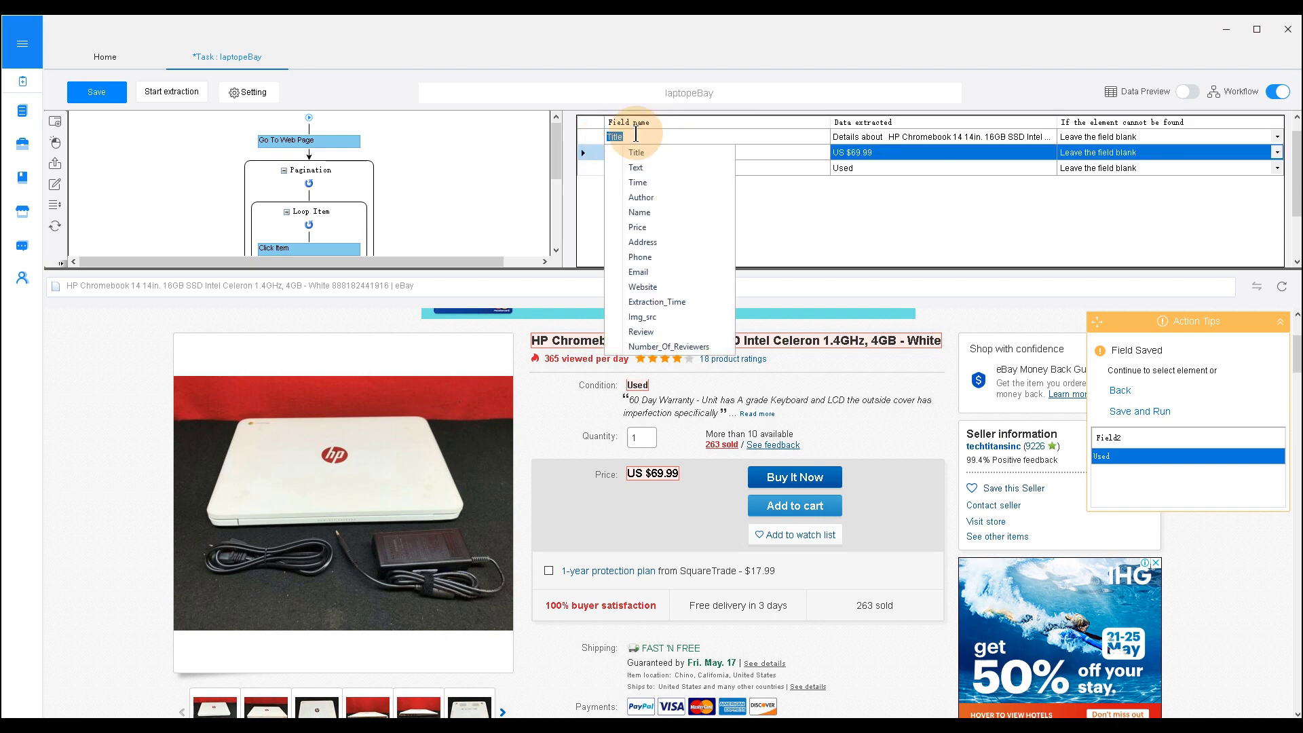
click(801, 213)
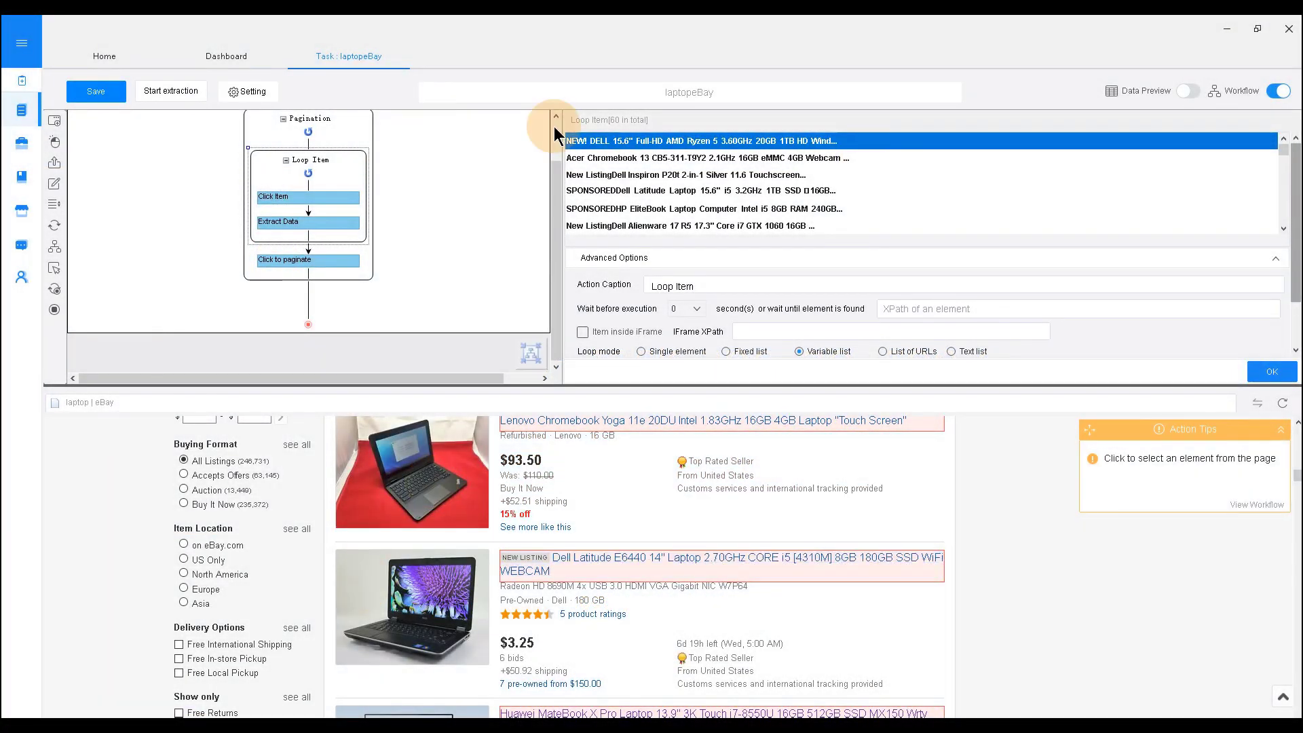
Select the Acer Chromebook loop item and start a local extraction run
click(585, 156)
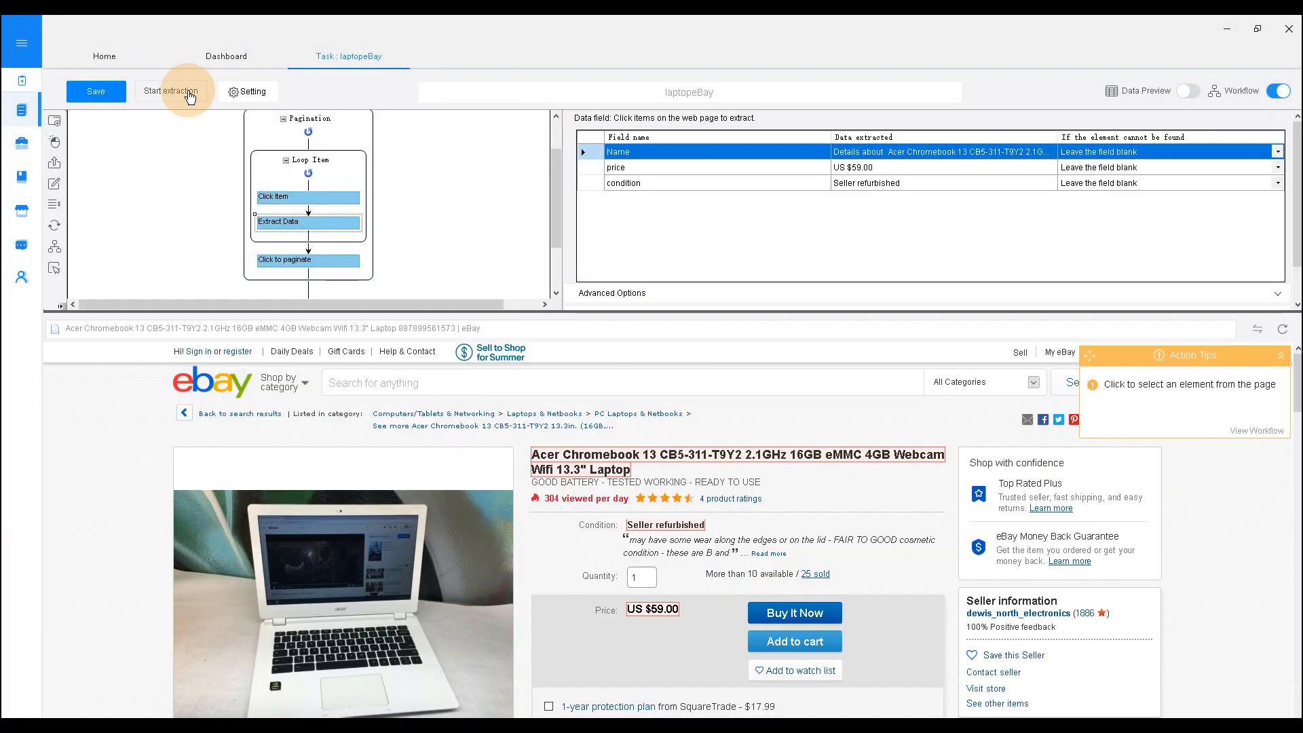
click(189, 97)
click(579, 303)
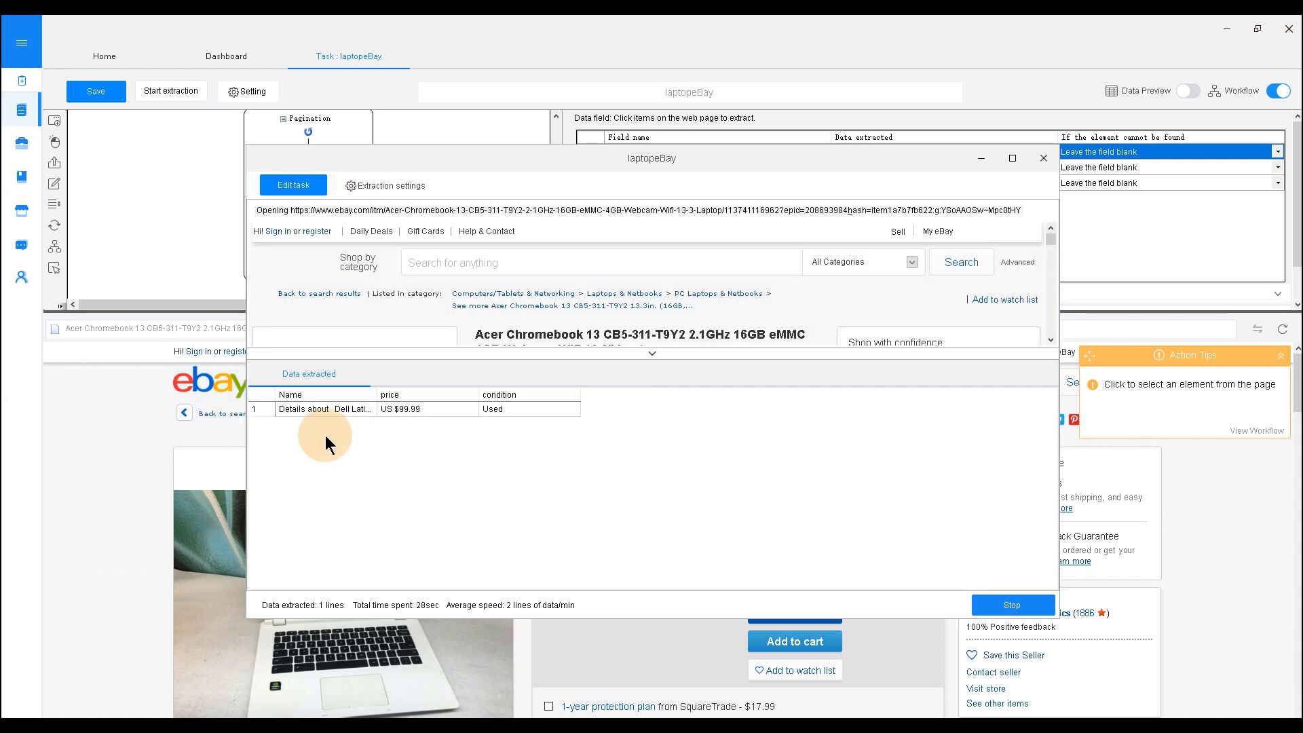
Widen the Name and price columns of the extracted rows, collapse the data panel, and stop the run
drag(373, 399, 449, 397)
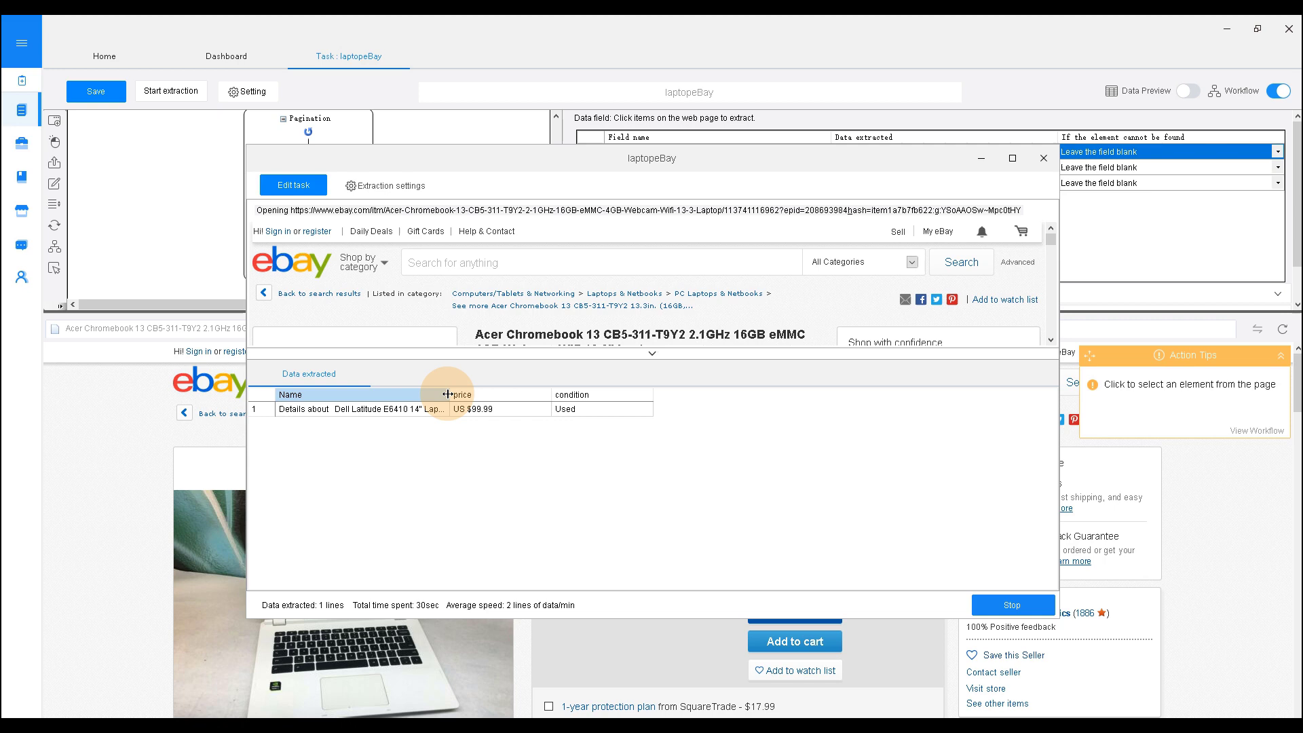
drag(562, 401, 680, 394)
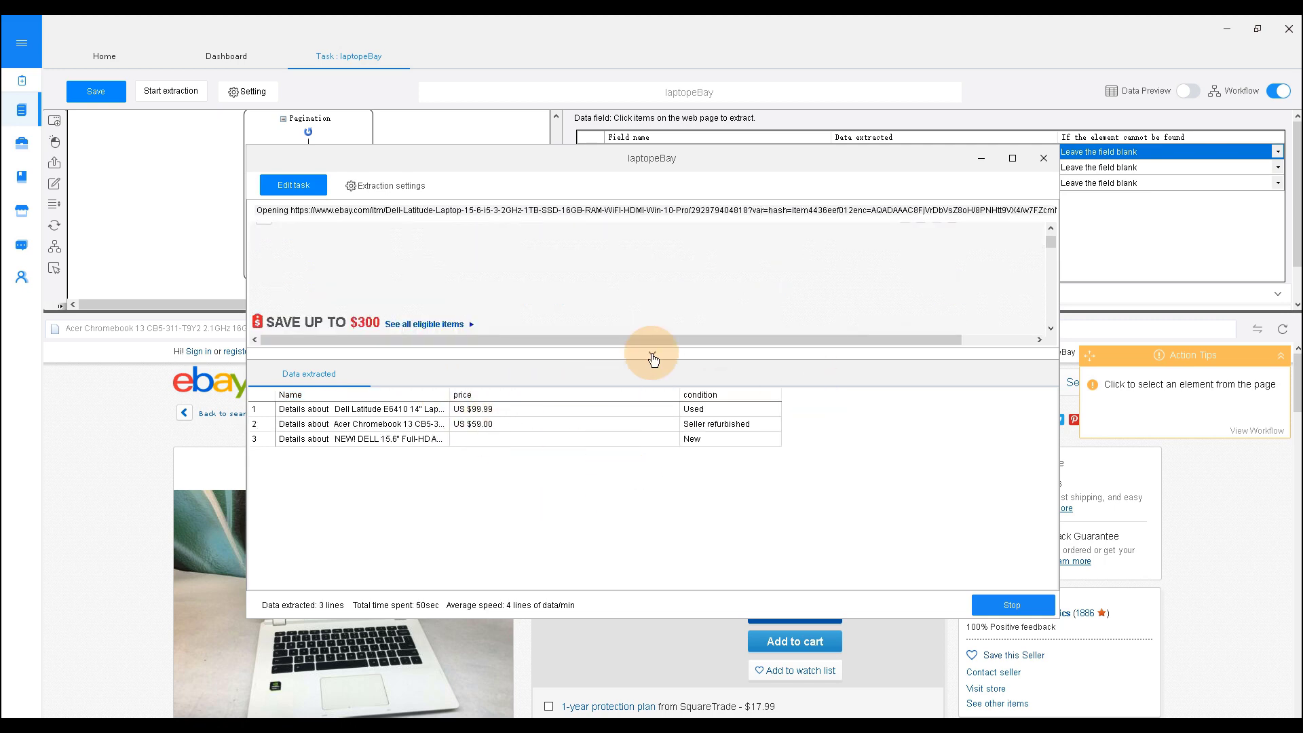
click(652, 355)
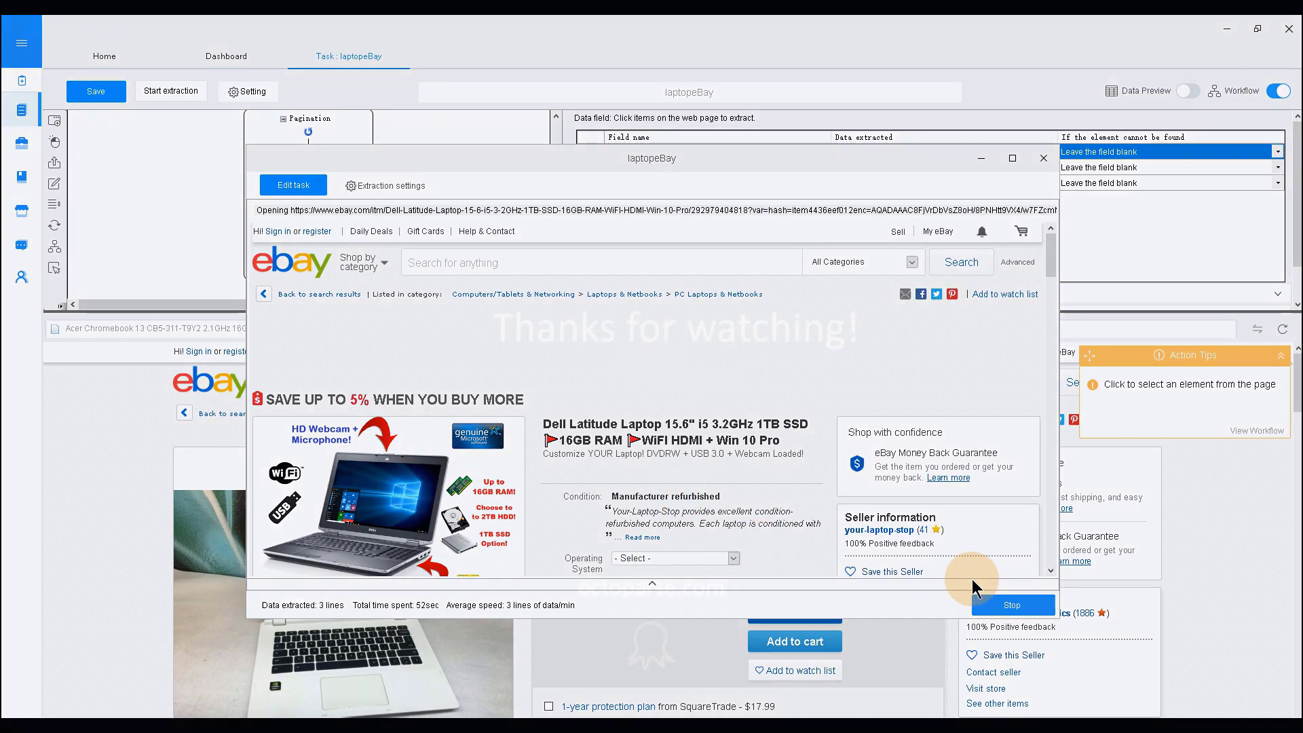
click(999, 598)
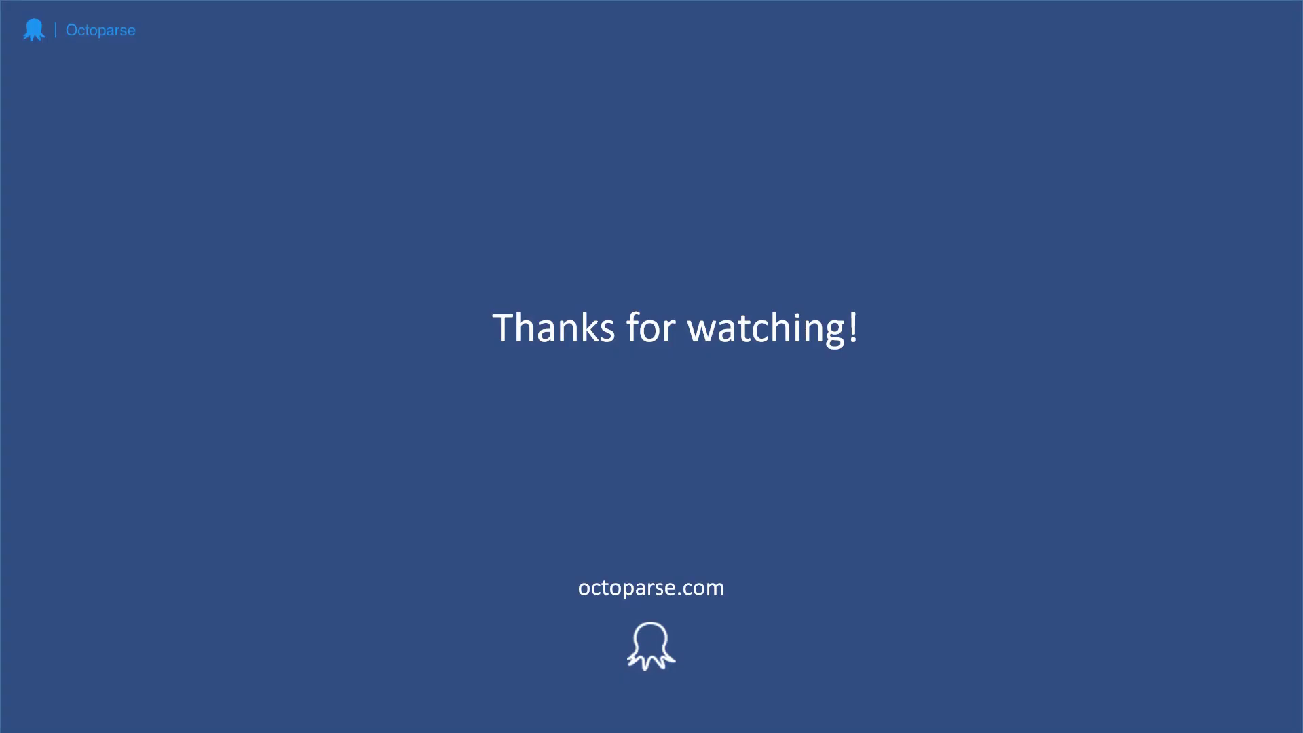